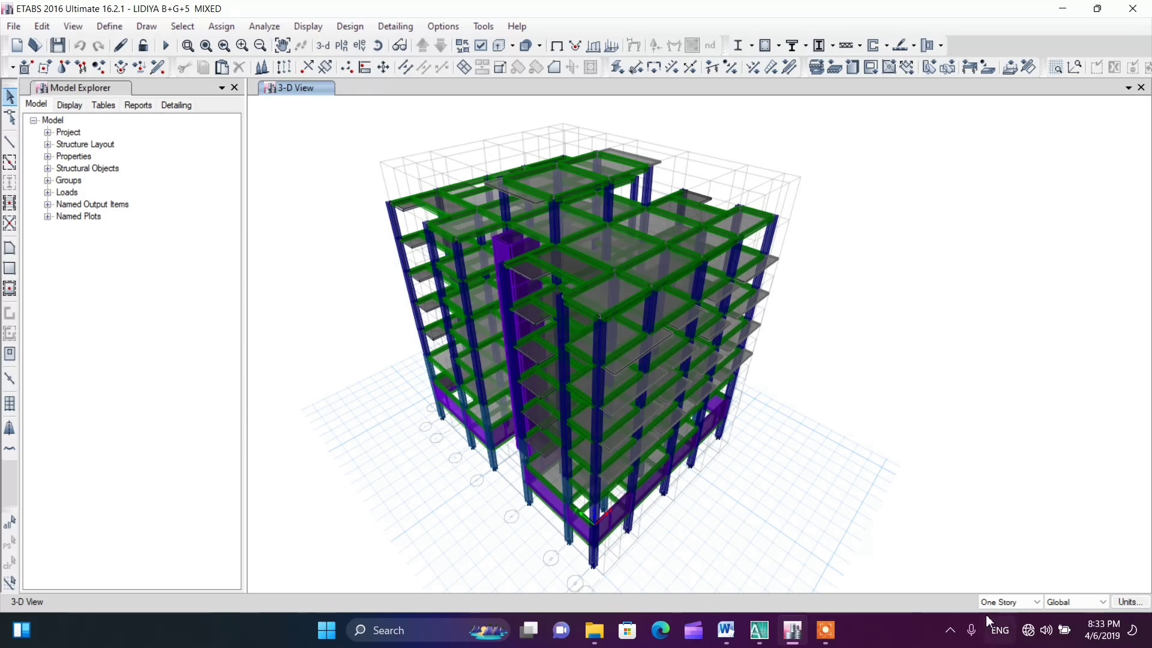
Compare the wall load calculations on frames in the Word report with the external and internal wall thicknesses in the AutoCAD first floor plan
{"action": "left_click", "coordinate": [726, 629]}
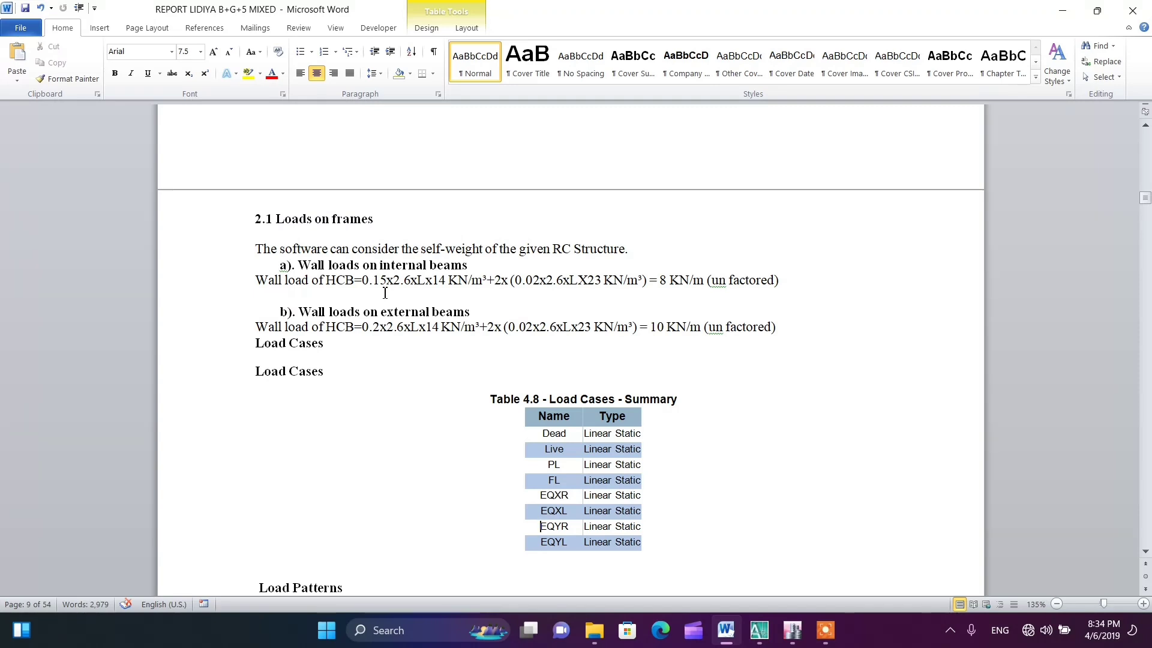
{"action": "left_click", "coordinate": [758, 630]}
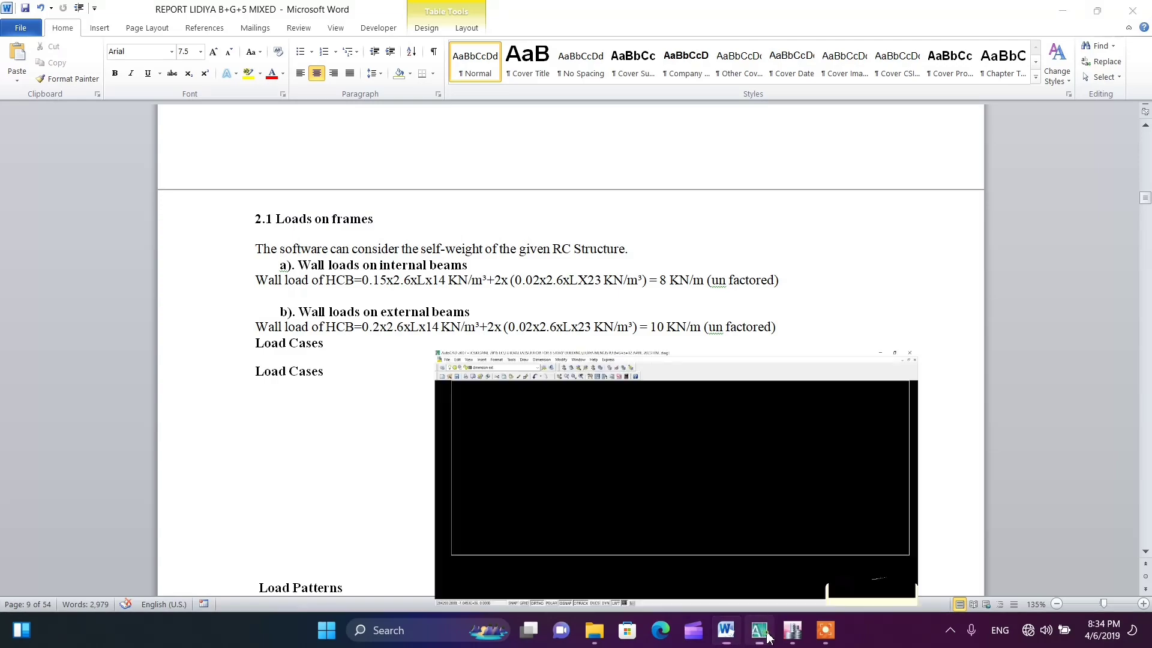
{"action": "scroll", "coordinate": [471, 264], "scroll_direction": "up", "scroll_amount": 8}
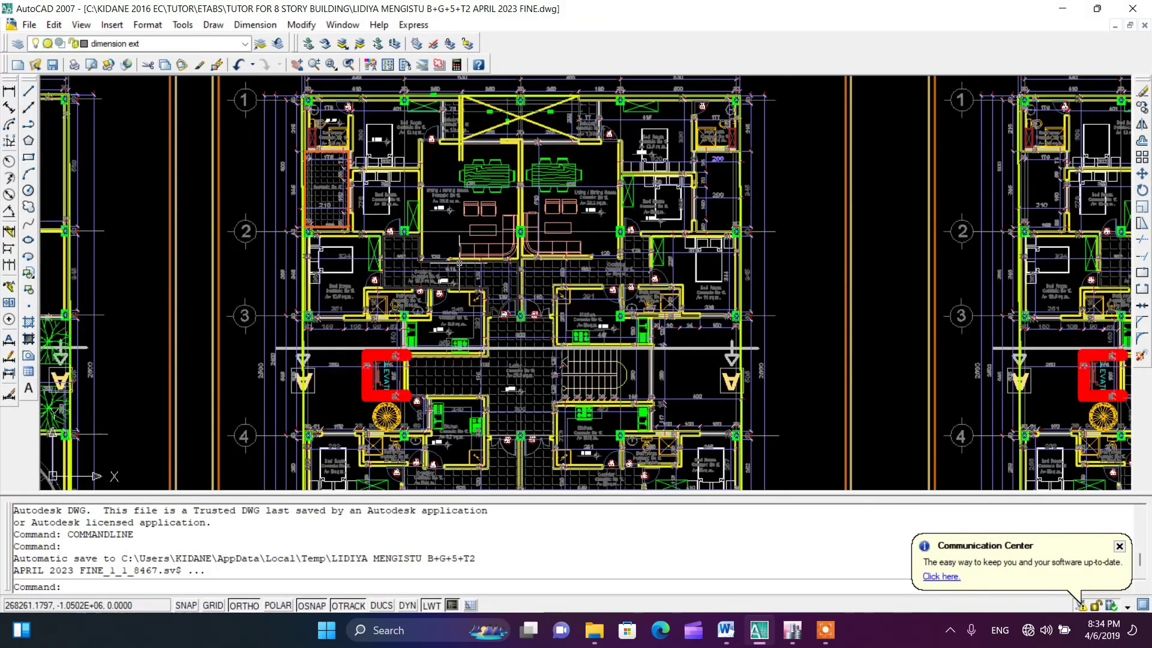
{"action": "scroll", "coordinate": [315, 165], "scroll_direction": "up", "scroll_amount": 9}
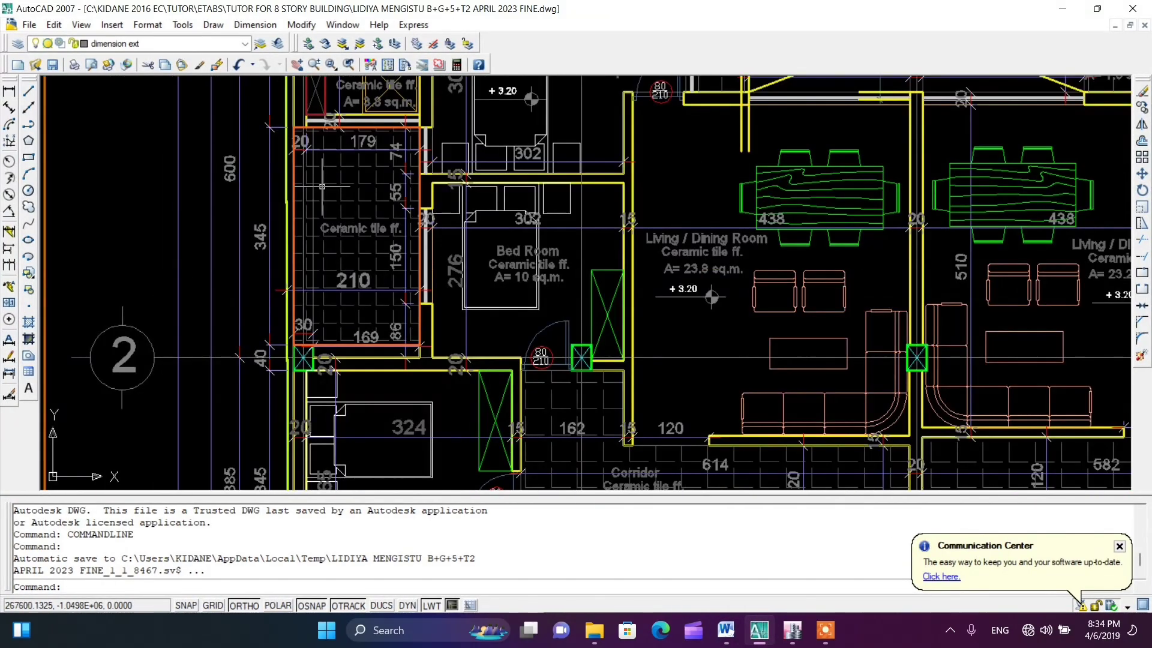
{"action": "scroll", "coordinate": [339, 216], "scroll_direction": "down", "scroll_amount": 8}
{"action": "scroll", "coordinate": [383, 216], "scroll_direction": "down", "scroll_amount": 3}
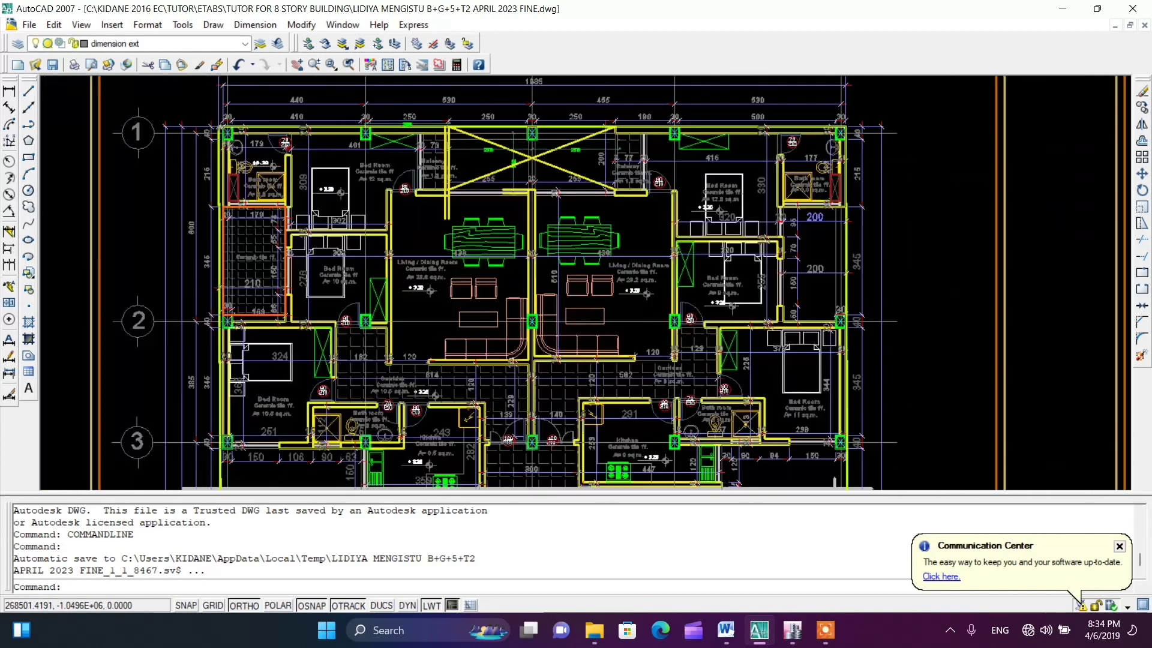
{"action": "scroll", "coordinate": [717, 309], "scroll_direction": "up", "scroll_amount": 10}
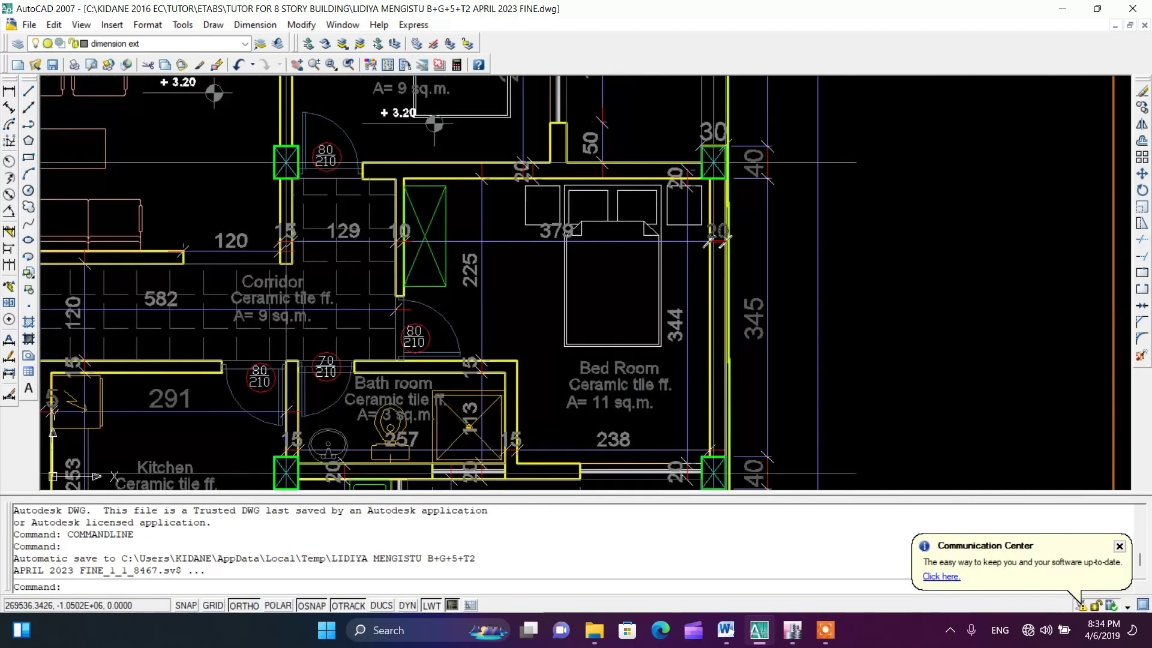
{"action": "scroll", "coordinate": [715, 236], "scroll_direction": "up", "scroll_amount": 5}
{"action": "scroll", "coordinate": [696, 234], "scroll_direction": "down", "scroll_amount": 5}
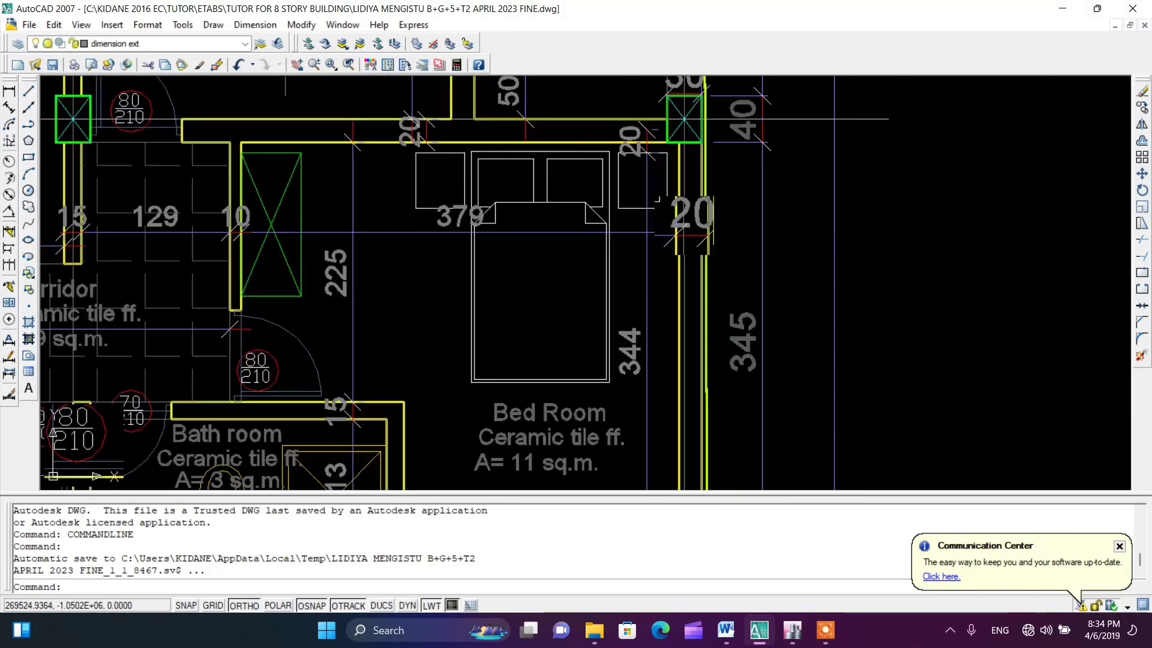
{"action": "scroll", "coordinate": [692, 232], "scroll_direction": "up", "scroll_amount": 4}
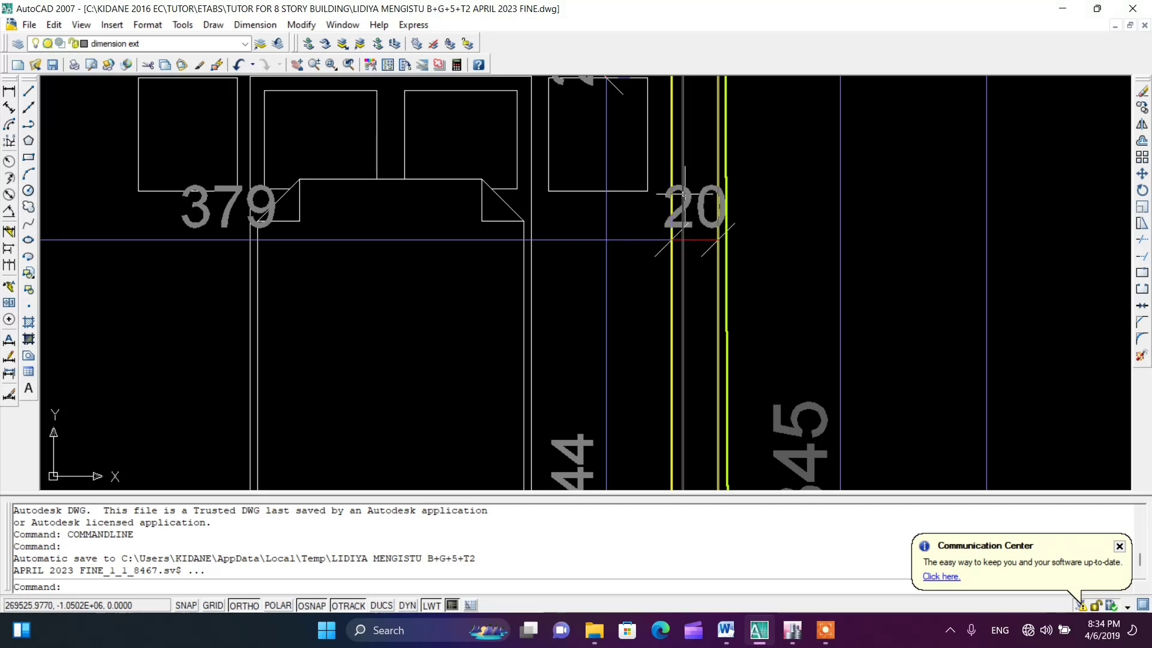
{"action": "scroll", "coordinate": [689, 237], "scroll_direction": "down", "scroll_amount": 2}
{"action": "scroll", "coordinate": [690, 230], "scroll_direction": "down", "scroll_amount": 3}
{"action": "scroll", "coordinate": [385, 216], "scroll_direction": "up", "scroll_amount": 6}
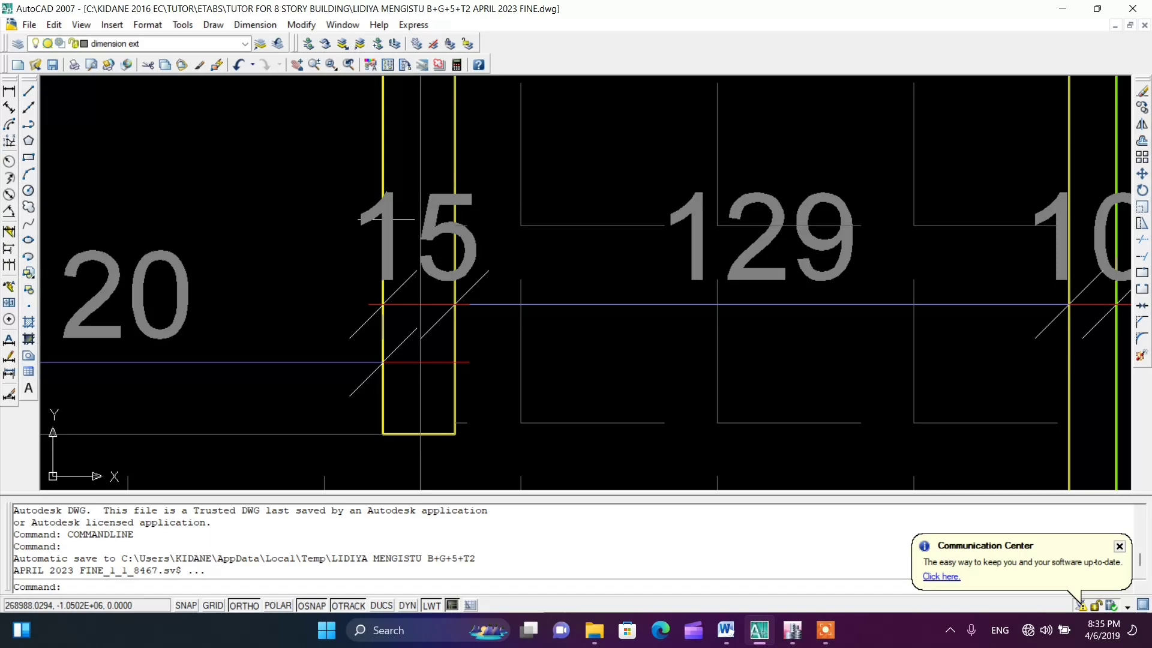
{"action": "scroll", "coordinate": [386, 219], "scroll_direction": "down", "scroll_amount": 8}
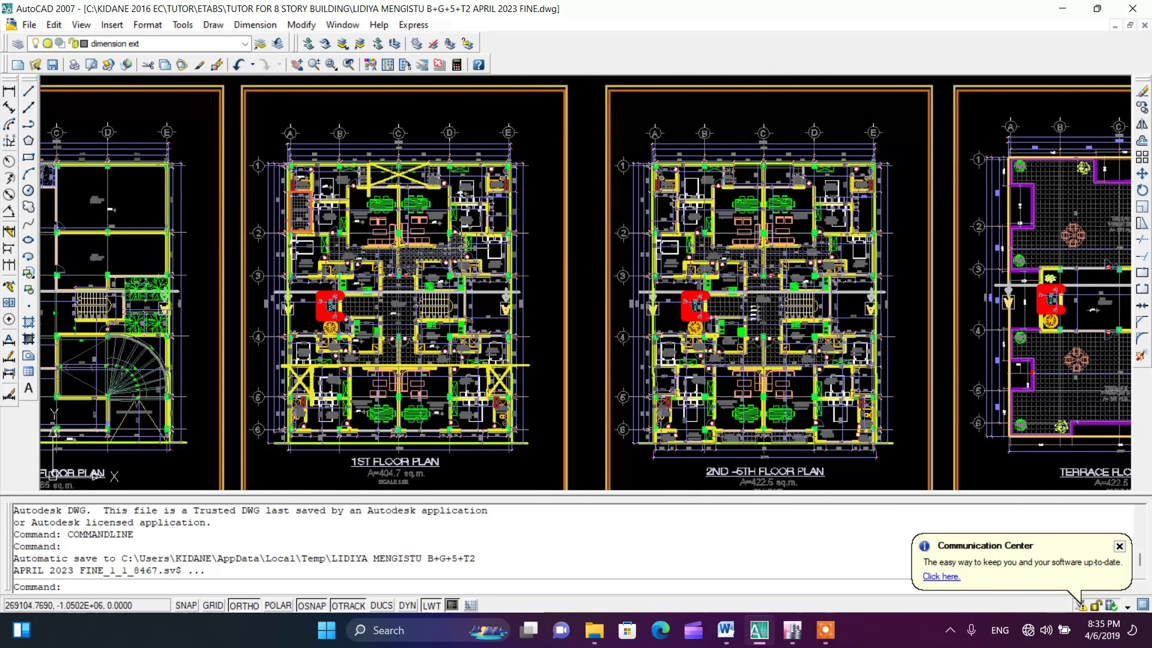
{"action": "scroll", "coordinate": [408, 217], "scroll_direction": "up", "scroll_amount": 3}
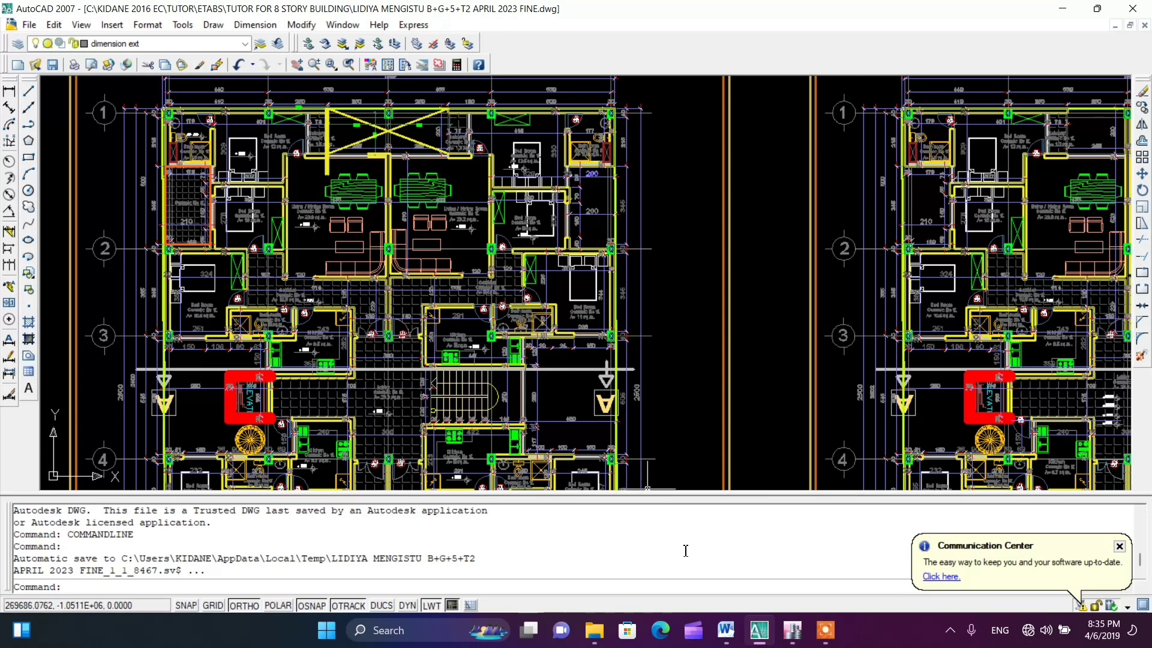
Switch to the Word report and change the live load range in section 2.5 Area Loads to 2-5 KN/m²
{"action": "left_click", "coordinate": [726, 630]}
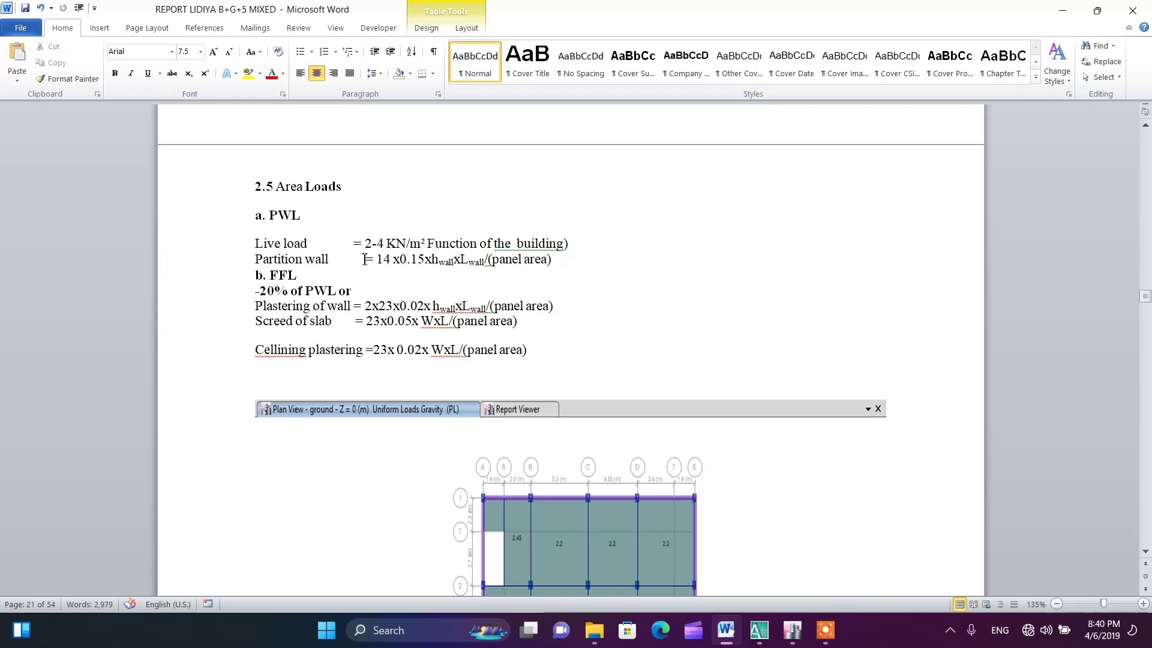
{"action": "left_click", "coordinate": [385, 243]}
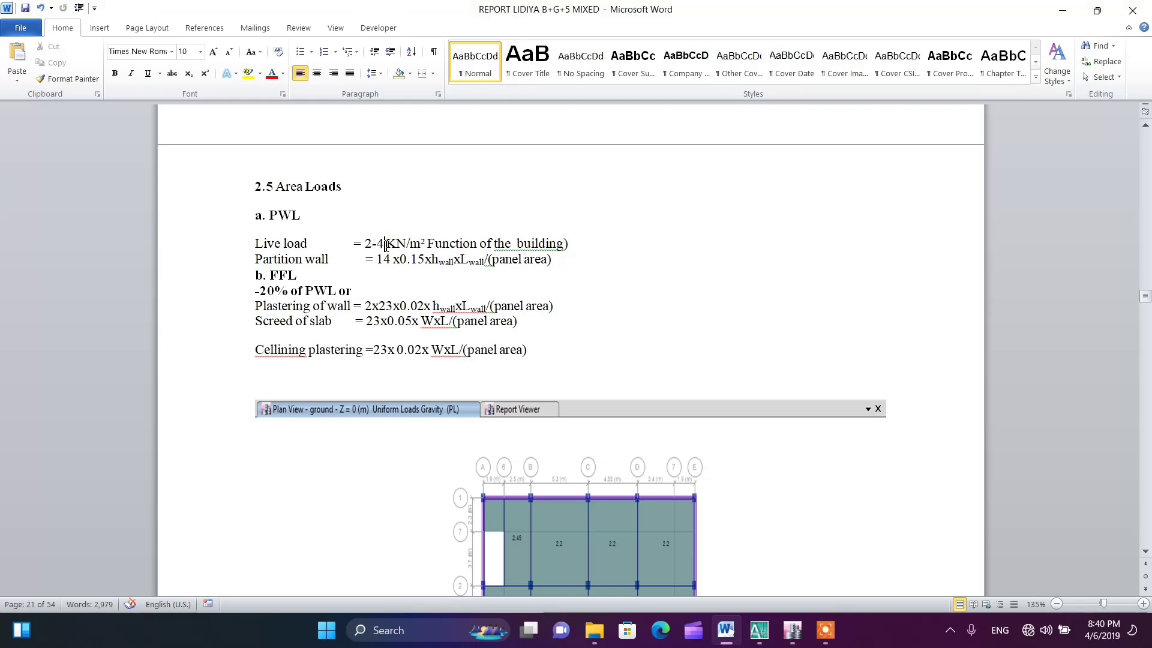
{"action": "key", "text": "BackSpace"}
{"action": "type", "text": "5"}
Fix the flagged spacing in the live load line by accepting the grammar suggestion "the building"
{"action": "left_click", "coordinate": [520, 256]}
{"action": "right_click", "coordinate": [518, 243]}
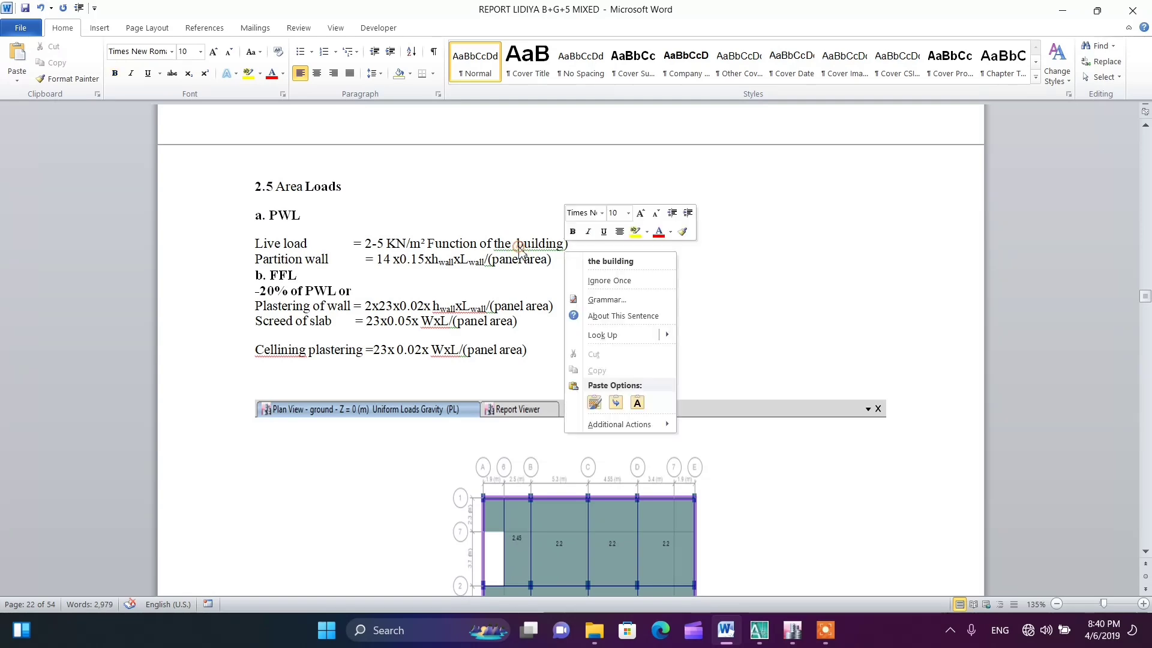
{"action": "left_click", "coordinate": [600, 261]}
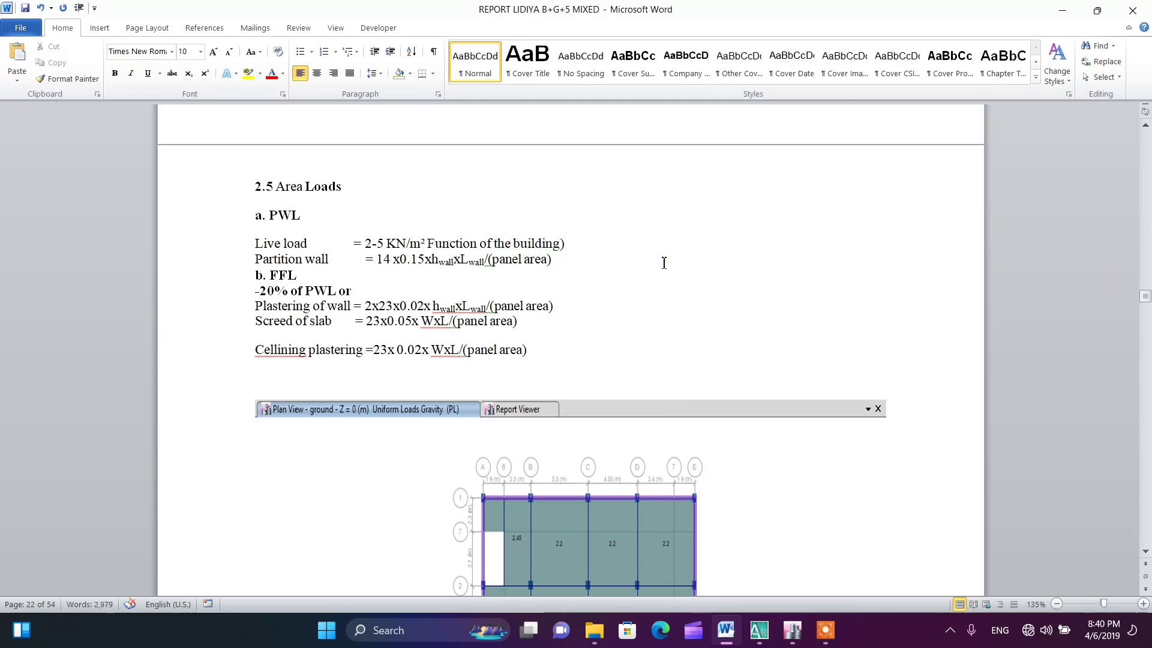
Examine the uniform PL gravity load values on the slab panels in the report's ground and upper floor plan views
{"action": "scroll", "coordinate": [444, 282], "scroll_direction": "down", "scroll_amount": 6}
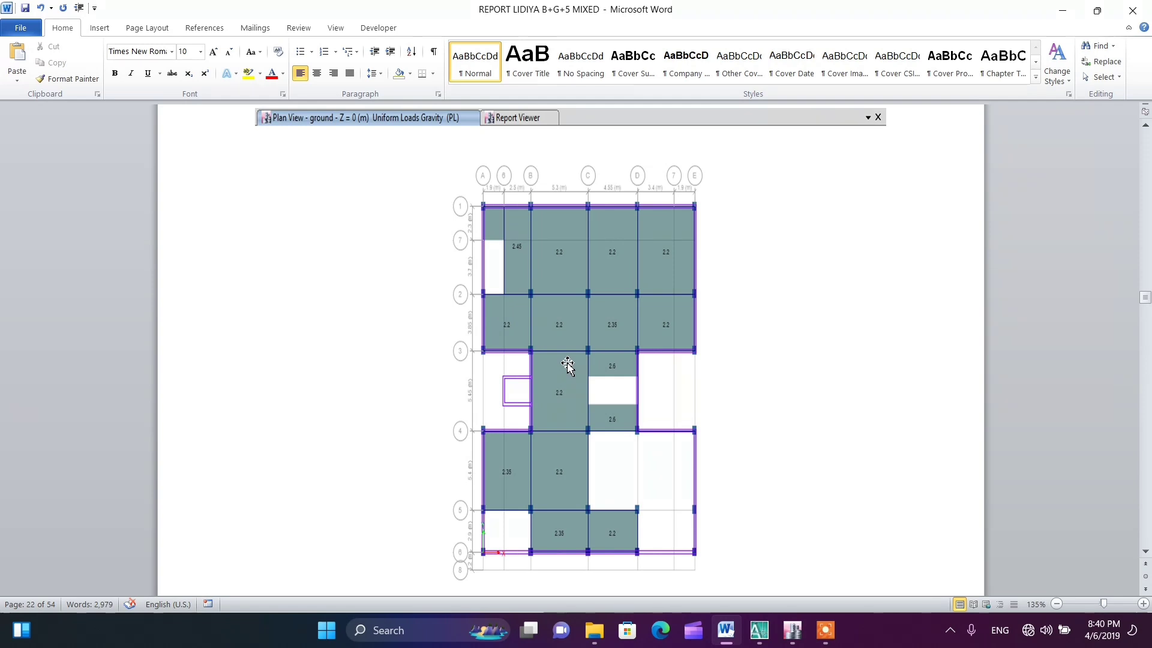
{"action": "scroll", "coordinate": [567, 339], "scroll_direction": "down", "scroll_amount": 5}
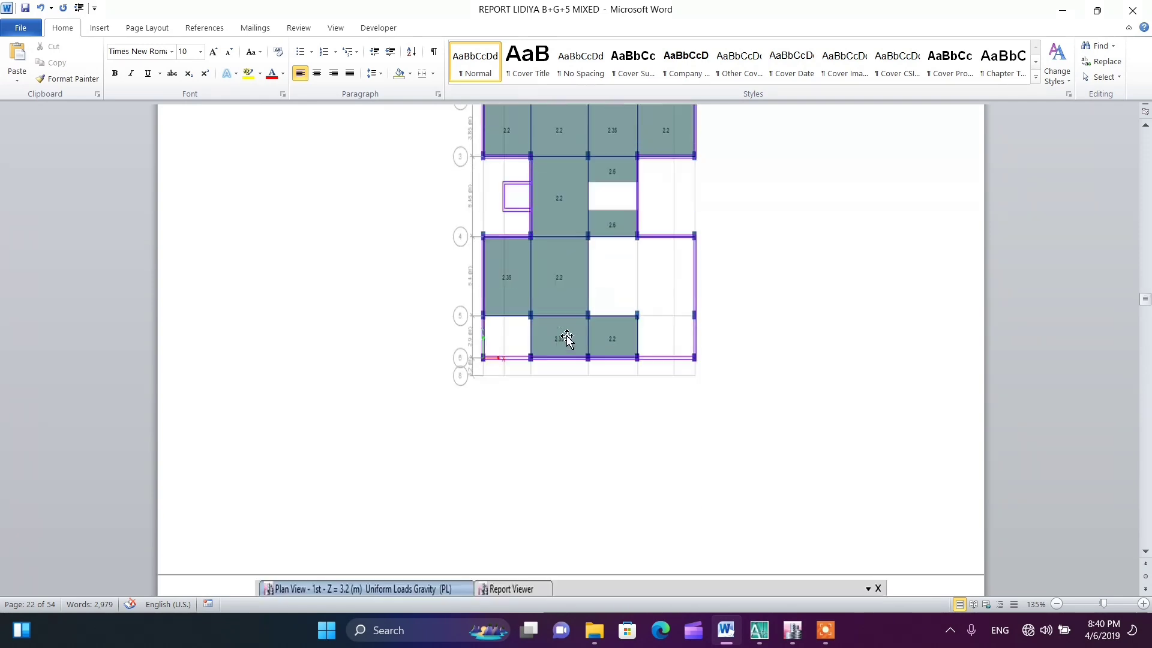
{"action": "scroll", "coordinate": [567, 339], "scroll_direction": "up", "scroll_amount": 8}
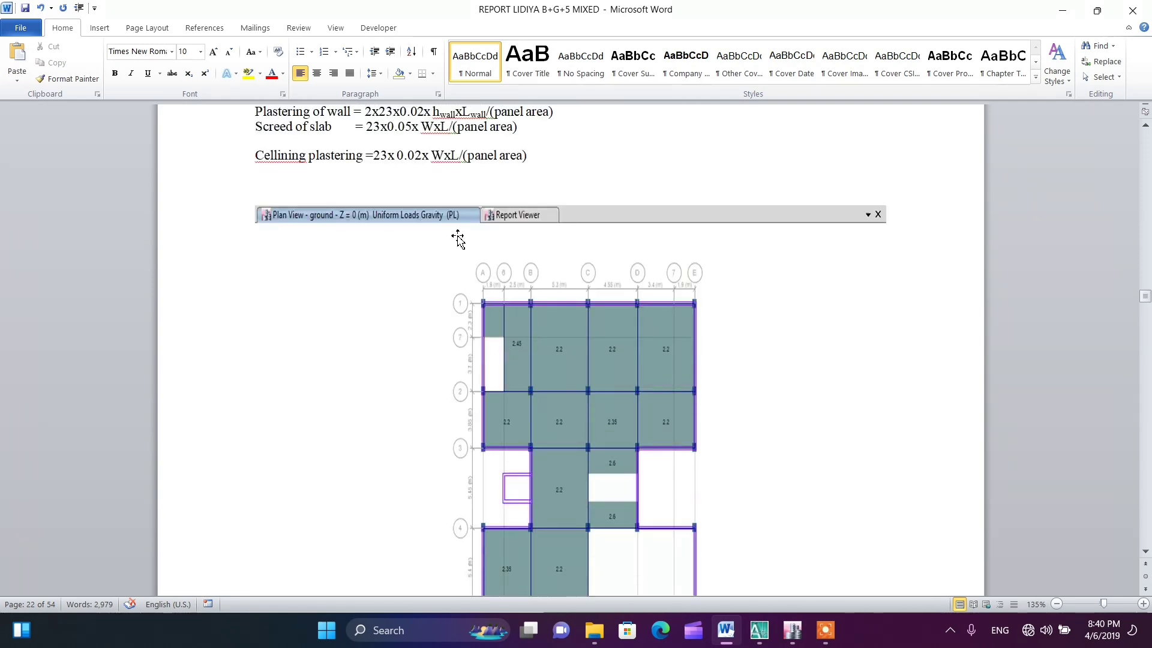
{"action": "scroll", "coordinate": [546, 334], "scroll_direction": "down", "scroll_amount": 4}
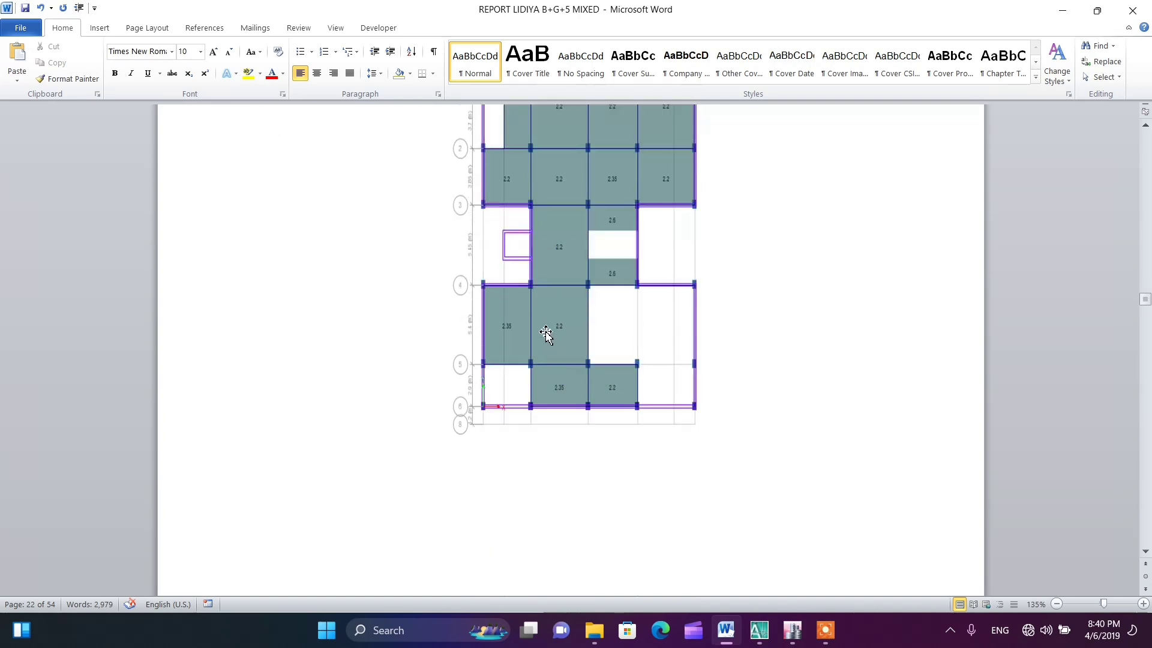
{"action": "scroll", "coordinate": [546, 335], "scroll_direction": "up", "scroll_amount": 4}
{"action": "scroll", "coordinate": [525, 283], "scroll_direction": "down", "scroll_amount": 2}
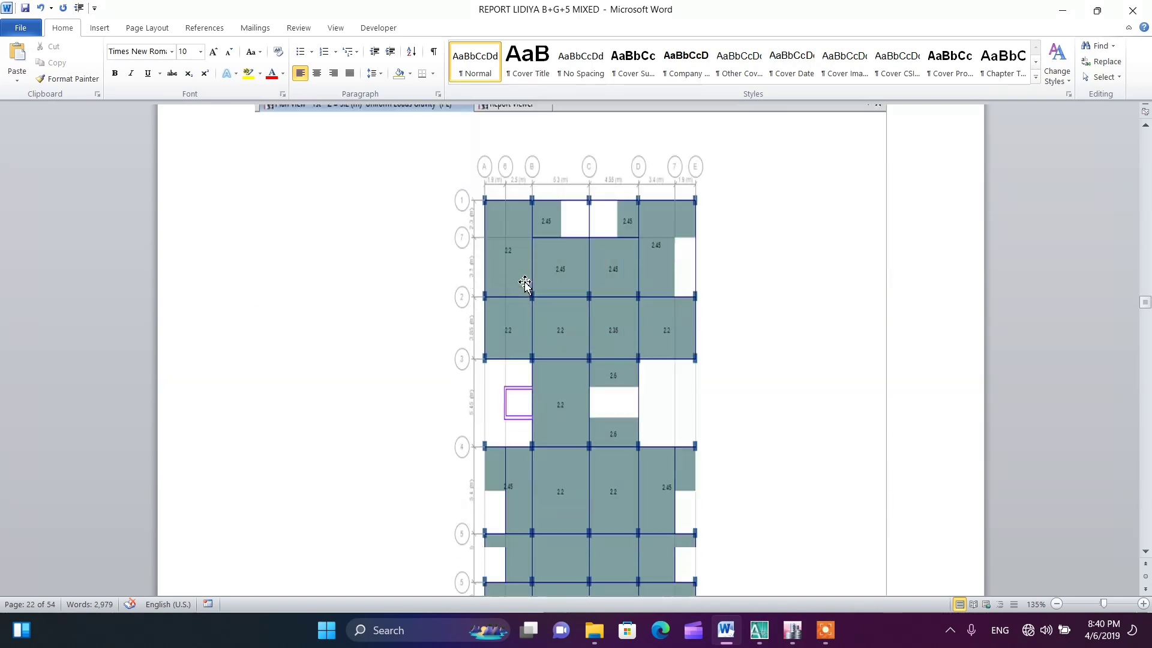
{"action": "scroll", "coordinate": [525, 283], "scroll_direction": "down", "scroll_amount": 12}
{"action": "scroll", "coordinate": [524, 296], "scroll_direction": "down", "scroll_amount": 13}
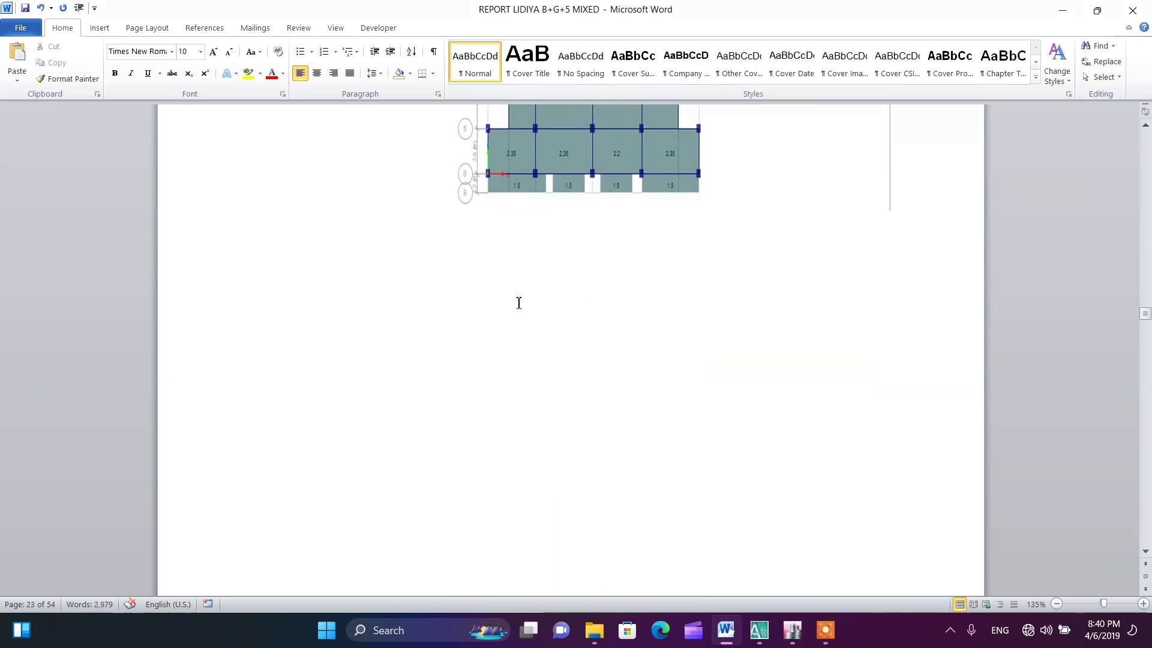
Examine the Live and FL uniform load plans for the 2nd story and return to the area load formulas in section 2.5
{"action": "scroll", "coordinate": [517, 306], "scroll_direction": "up", "scroll_amount": 1}
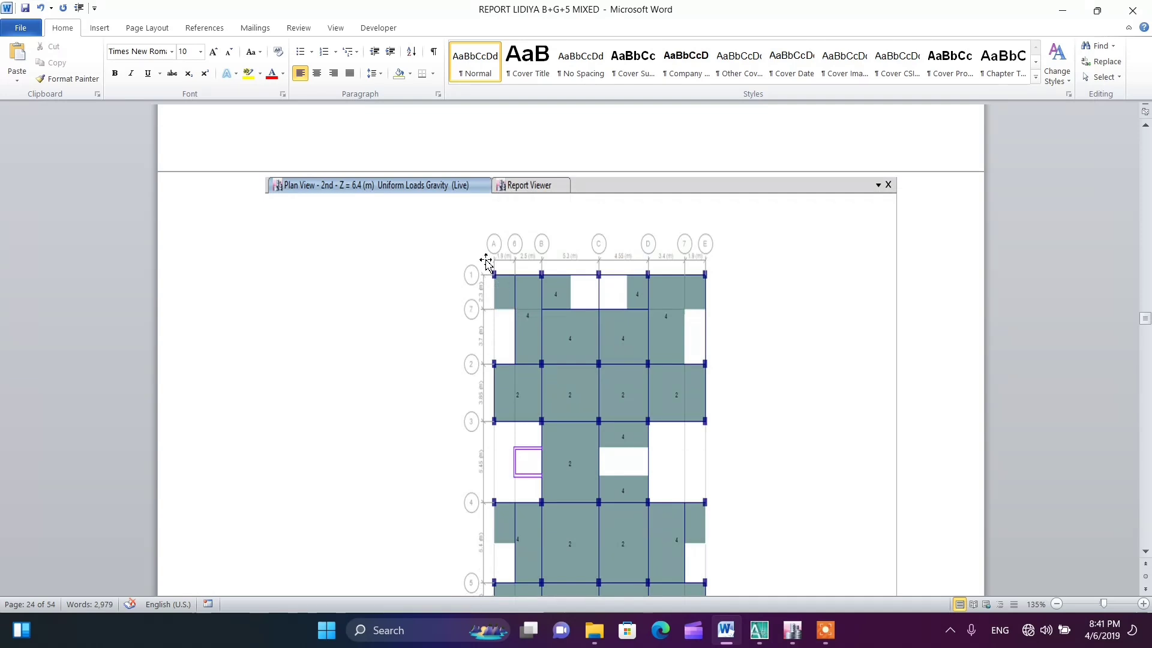
{"action": "scroll", "coordinate": [429, 244], "scroll_direction": "down", "scroll_amount": 1}
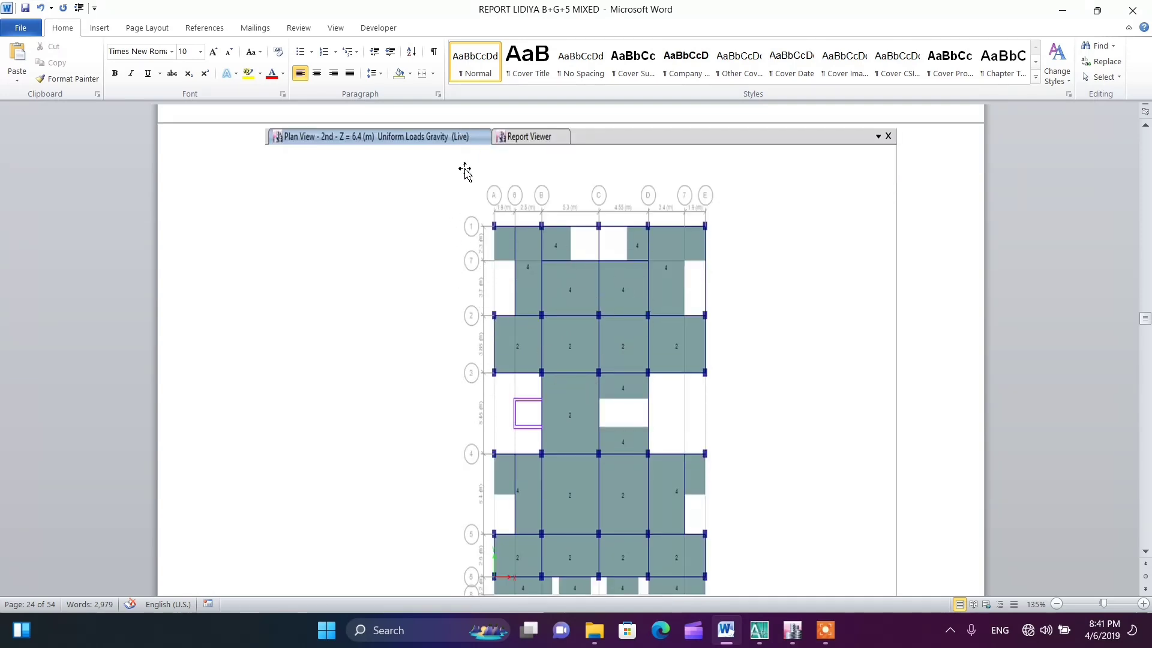
{"action": "scroll", "coordinate": [545, 303], "scroll_direction": "down", "scroll_amount": 5}
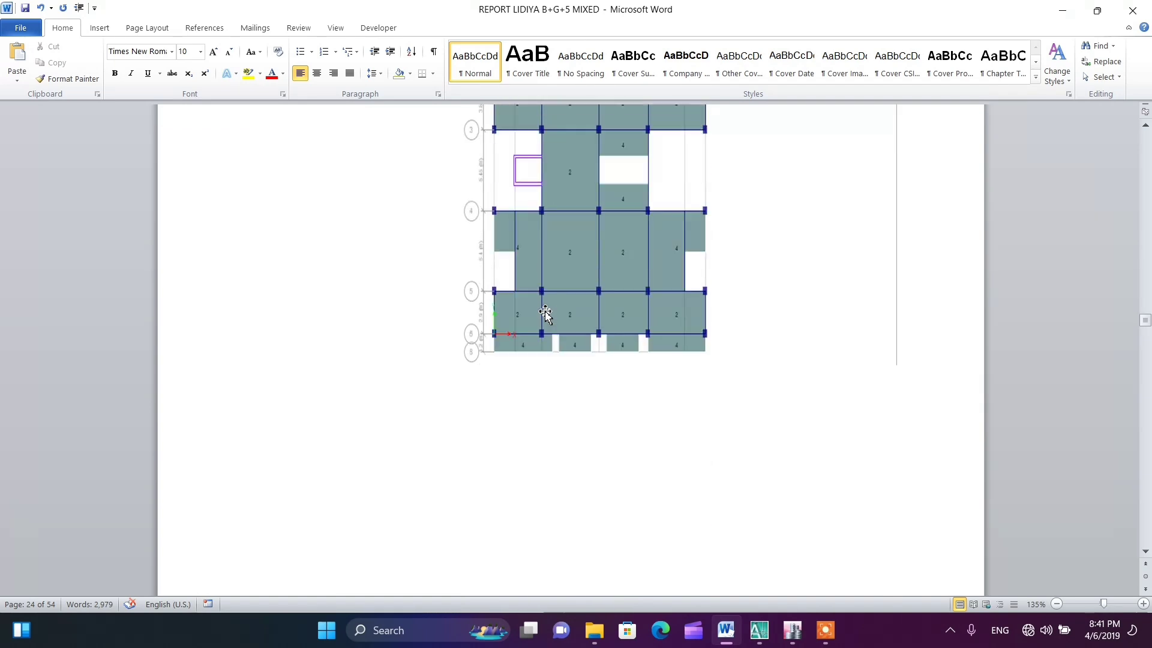
{"action": "scroll", "coordinate": [545, 312], "scroll_direction": "up", "scroll_amount": 6}
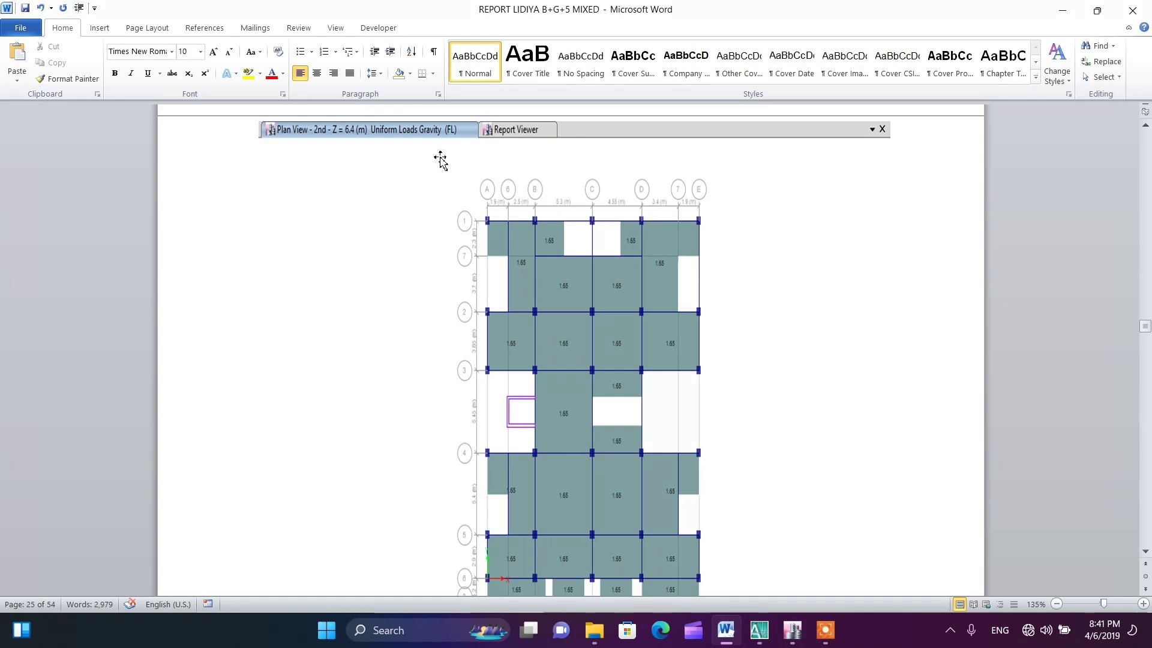
{"action": "scroll", "coordinate": [457, 196], "scroll_direction": "up", "scroll_amount": 8}
{"action": "scroll", "coordinate": [460, 210], "scroll_direction": "down", "scroll_amount": 15}
{"action": "scroll", "coordinate": [462, 214], "scroll_direction": "up", "scroll_amount": 14}
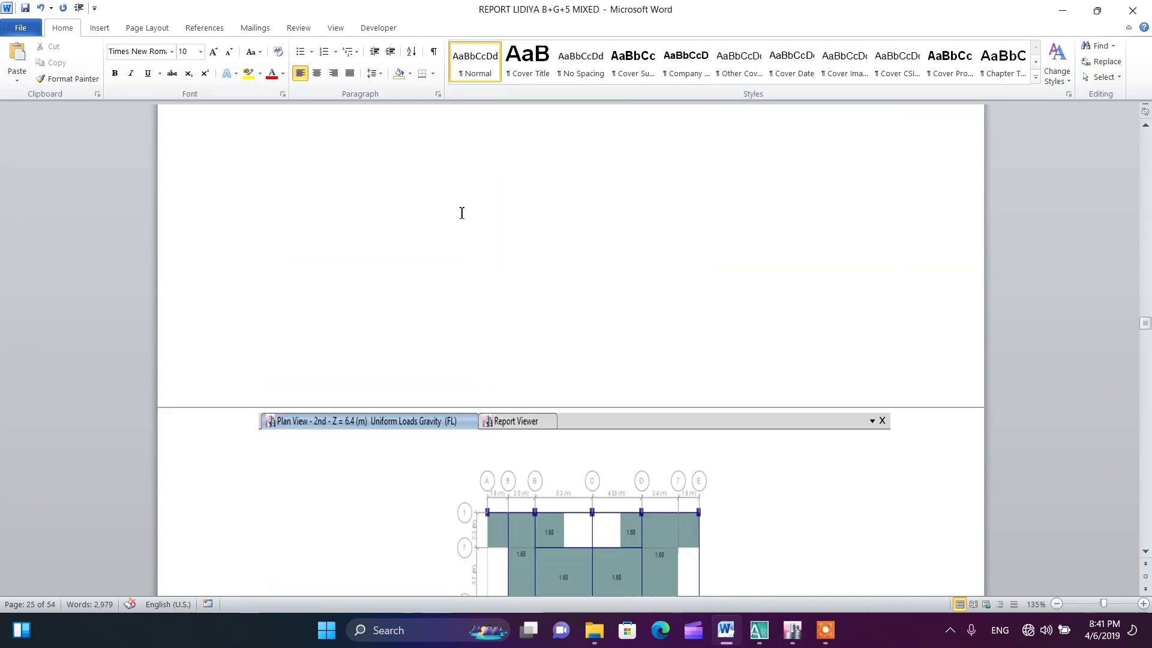
{"action": "scroll", "coordinate": [463, 214], "scroll_direction": "down", "scroll_amount": 6}
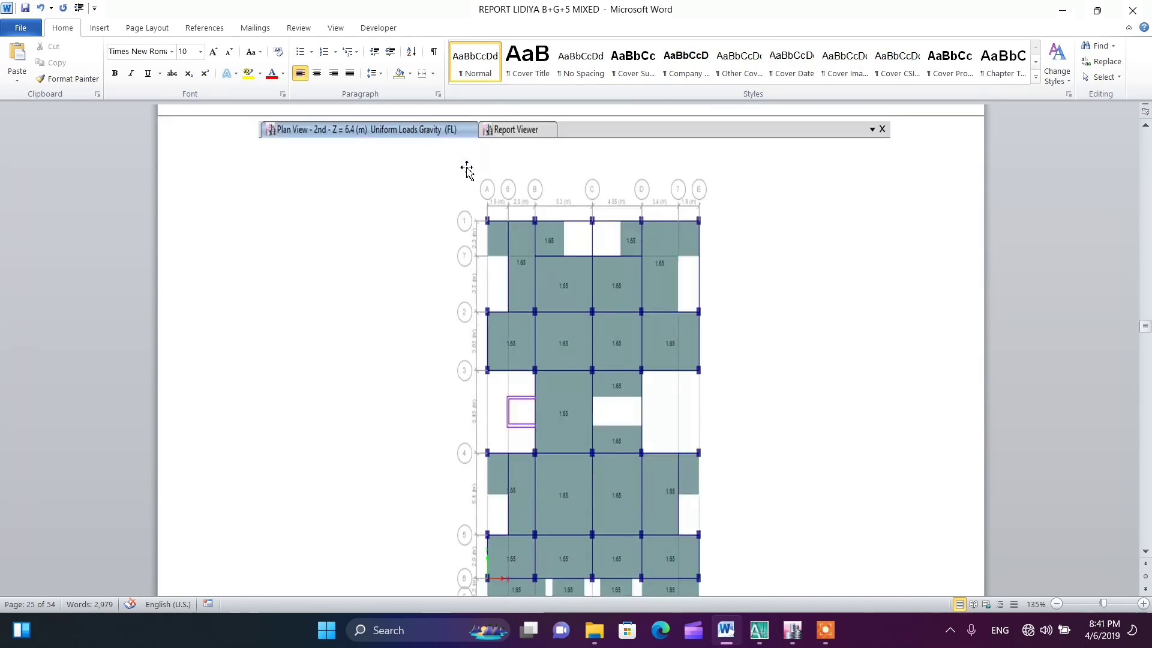
{"action": "scroll", "coordinate": [527, 287], "scroll_direction": "down", "scroll_amount": 10}
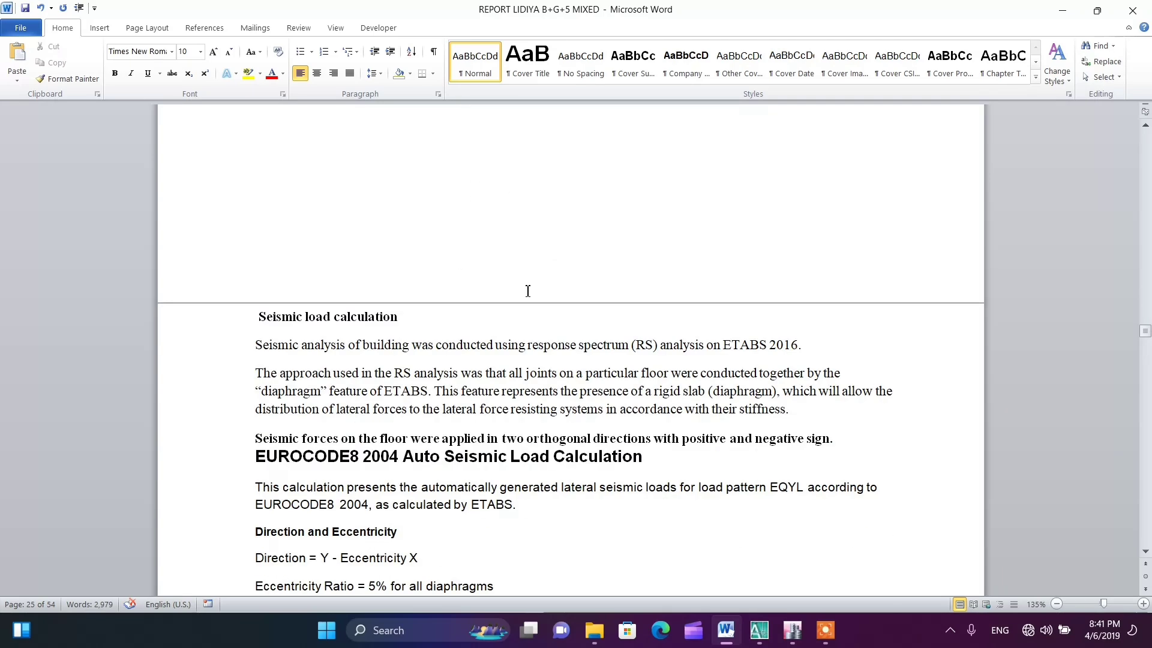
{"action": "scroll", "coordinate": [527, 291], "scroll_direction": "up", "scroll_amount": 10}
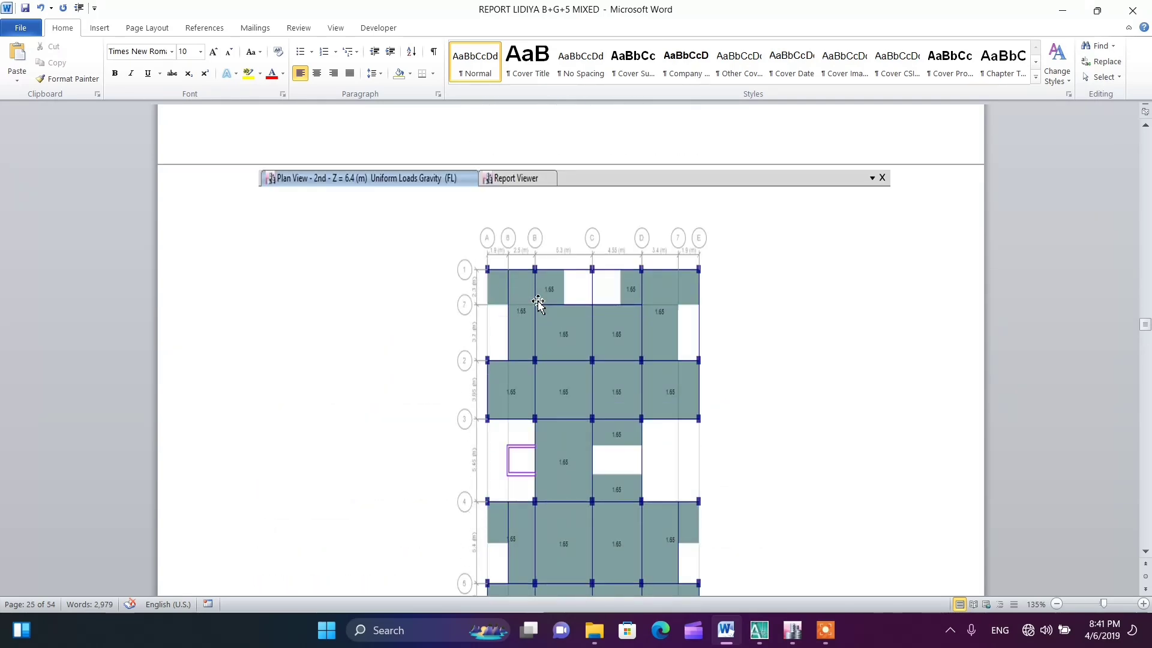
{"action": "scroll", "coordinate": [535, 303], "scroll_direction": "down", "scroll_amount": 15}
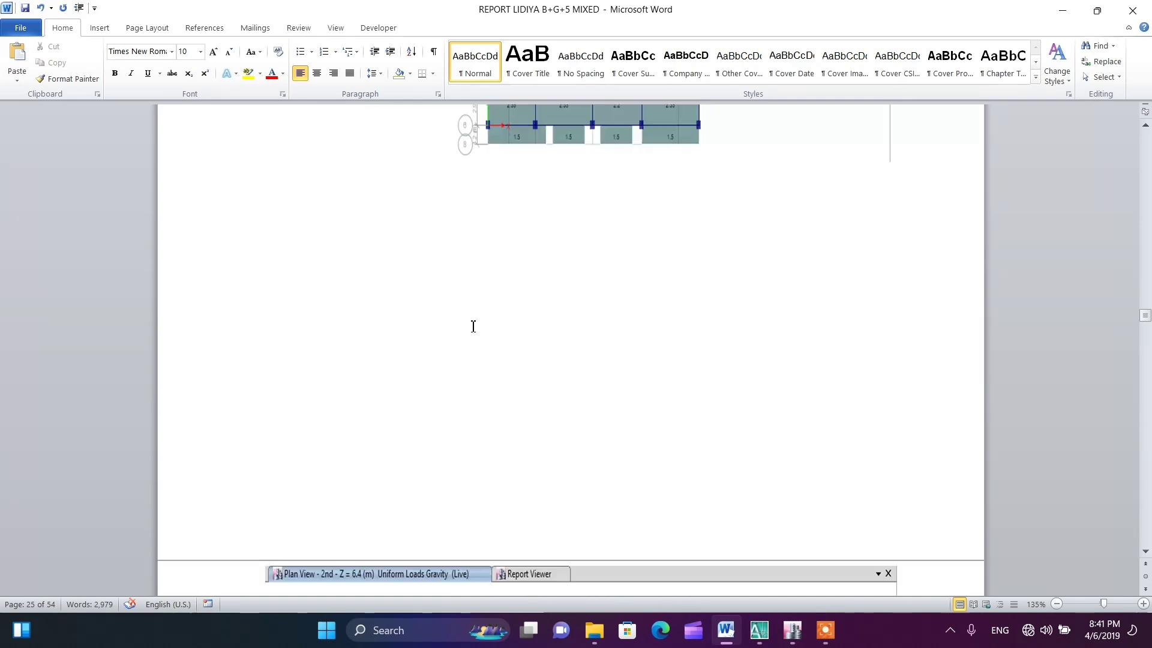
{"action": "scroll", "coordinate": [473, 329], "scroll_direction": "up", "scroll_amount": 20}
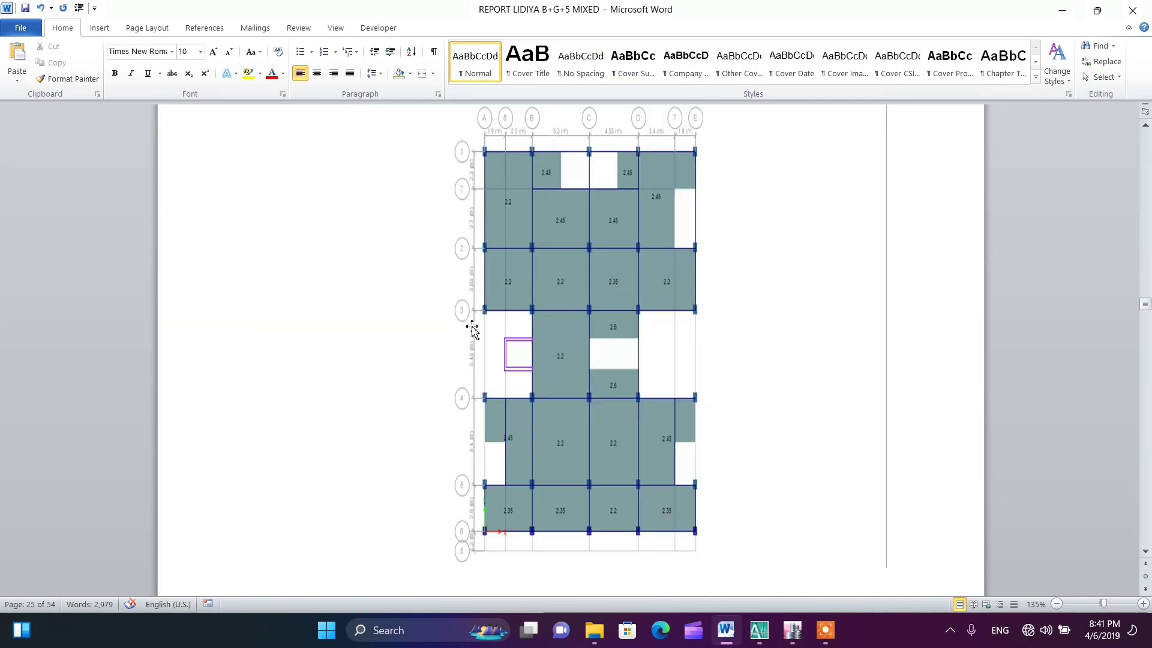
{"action": "scroll", "coordinate": [472, 325], "scroll_direction": "up", "scroll_amount": 15}
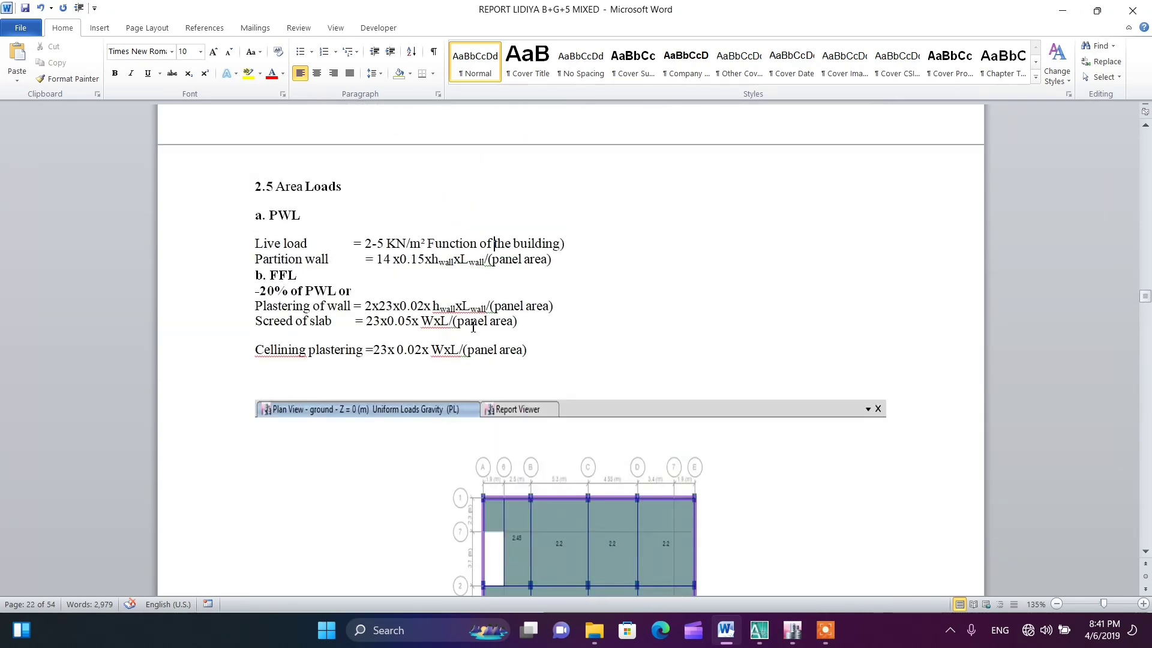
{"action": "left_click", "coordinate": [586, 312]}
Switch to the ETABS model and display the plan view of the 1st story
{"action": "left_click", "coordinate": [791, 630]}
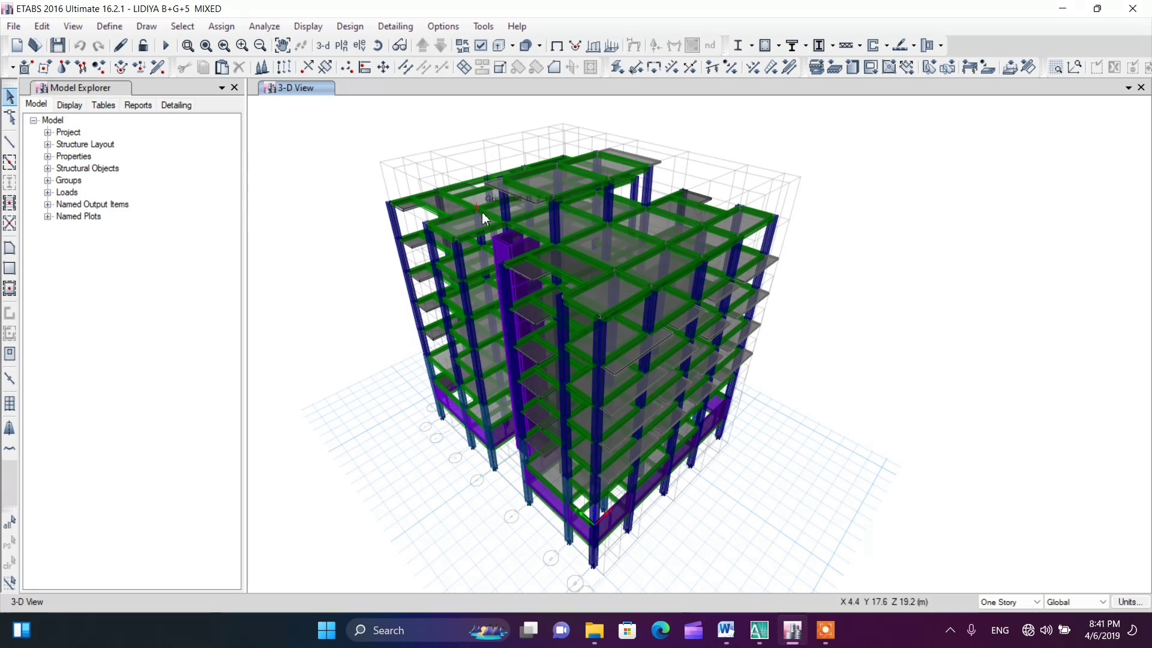
{"action": "left_click", "coordinate": [341, 47]}
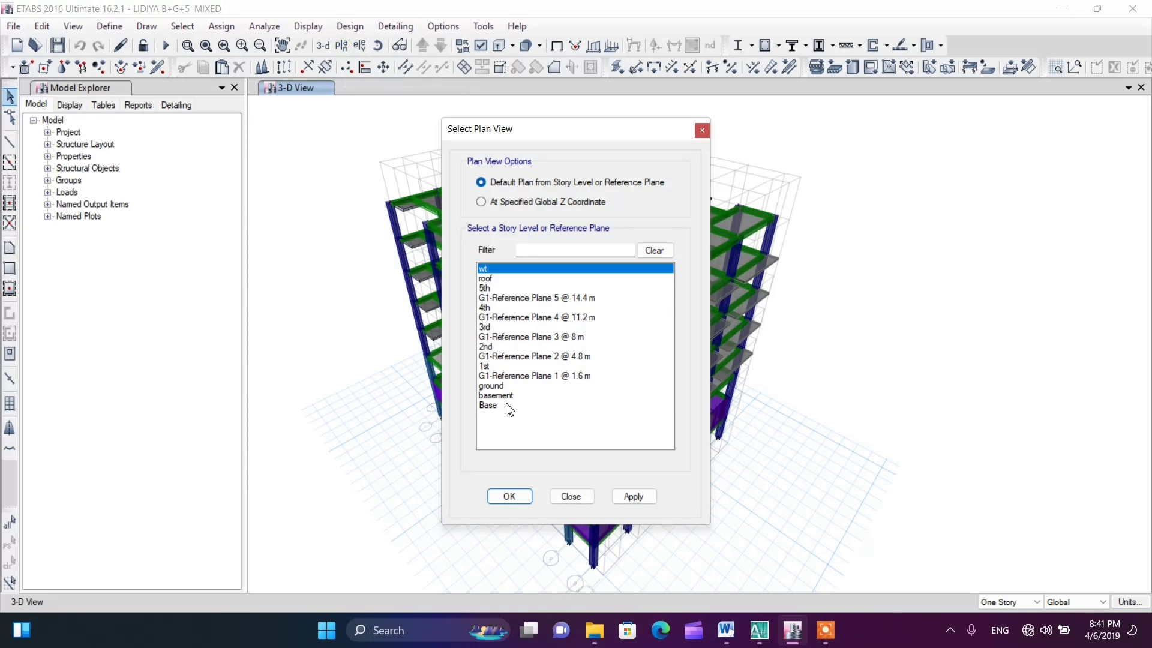
{"action": "left_click", "coordinate": [490, 366]}
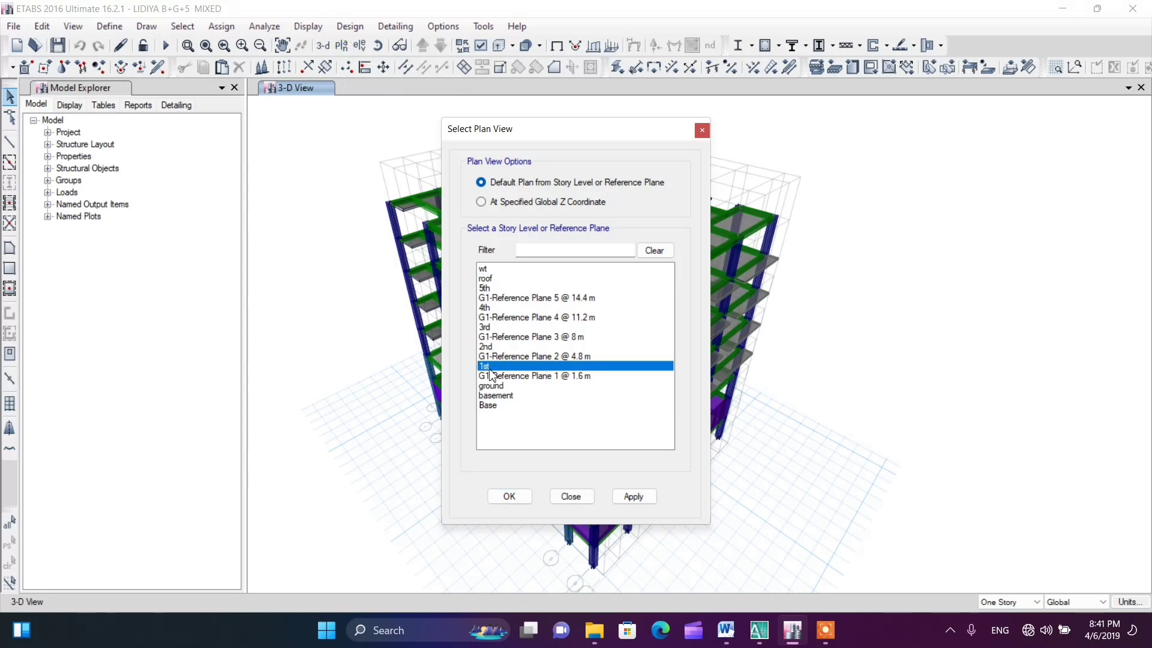
{"action": "left_click", "coordinate": [503, 496]}
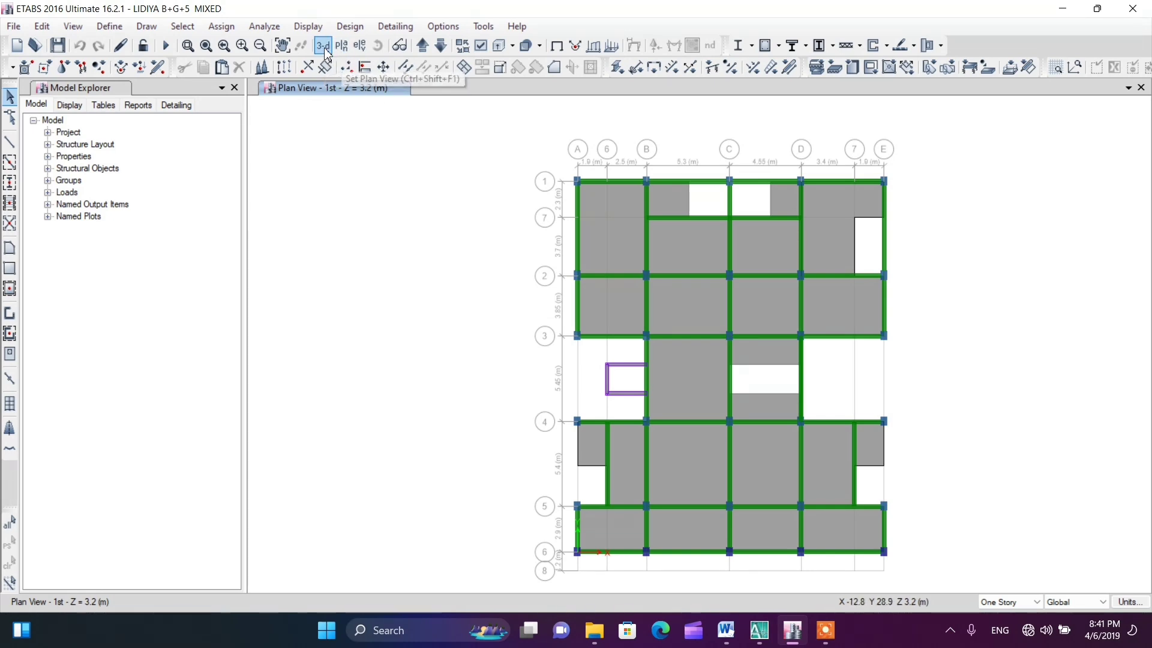
{"action": "left_click", "coordinate": [282, 46]}
{"action": "left_click_drag", "start_coordinate": [438, 234], "coordinate": [306, 216]}
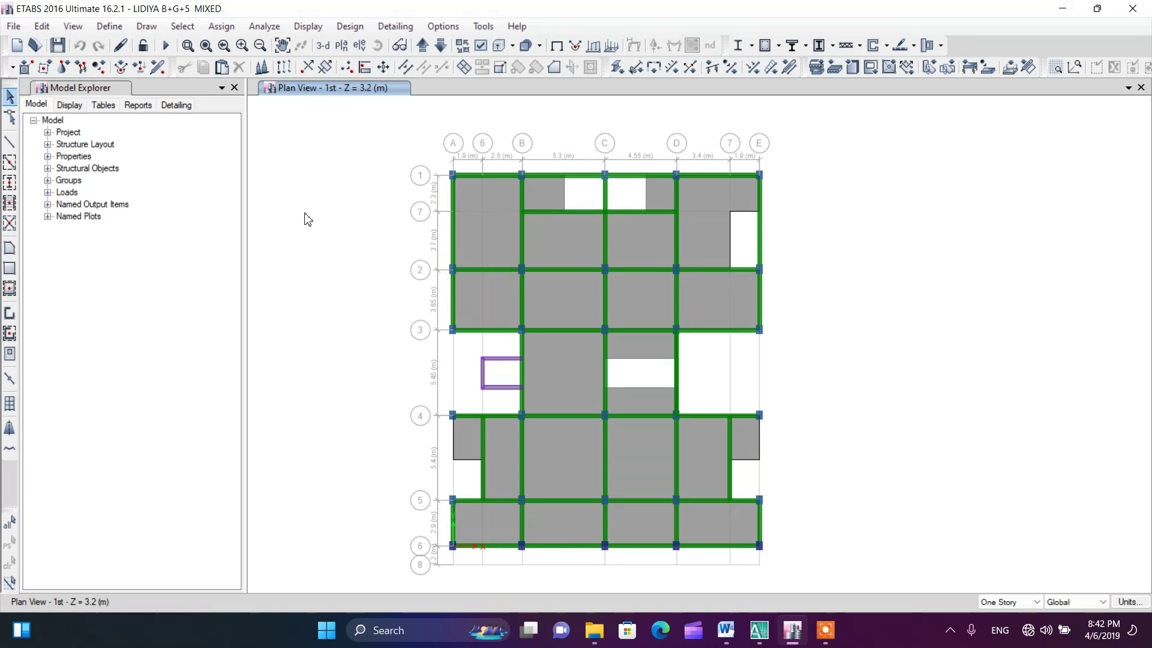
Turn off the extruded display of frames and shells in the 1st story plan view
{"action": "left_click", "coordinate": [480, 45]}
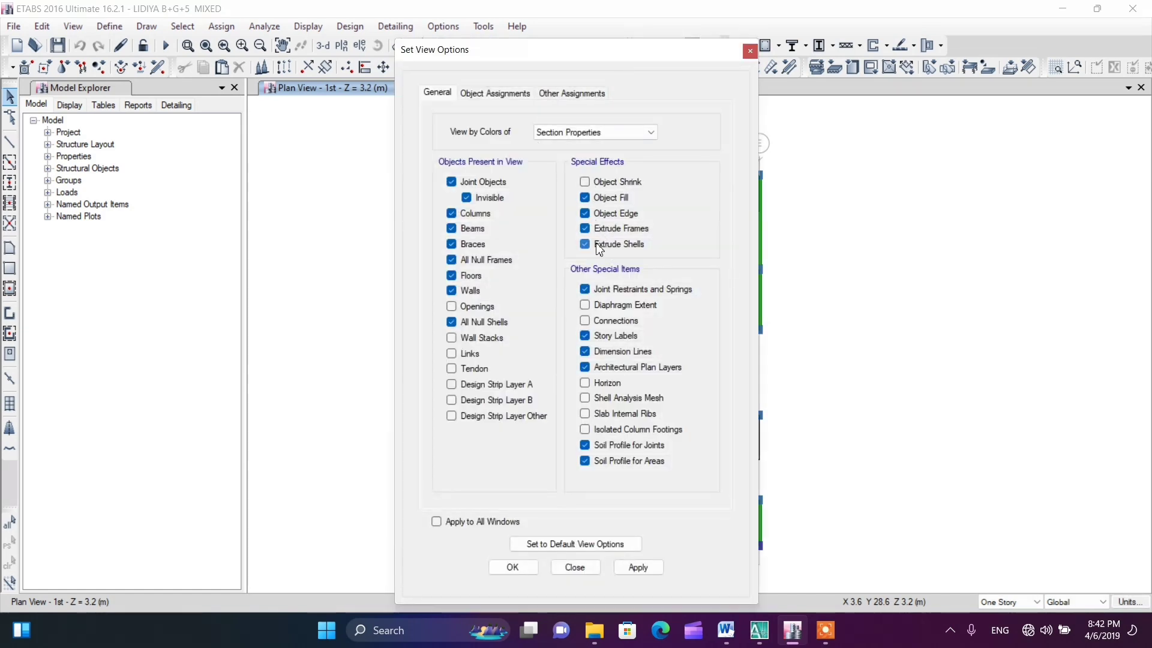
{"action": "left_click", "coordinate": [599, 246]}
{"action": "left_click", "coordinate": [598, 228]}
{"action": "left_click", "coordinate": [513, 567]}
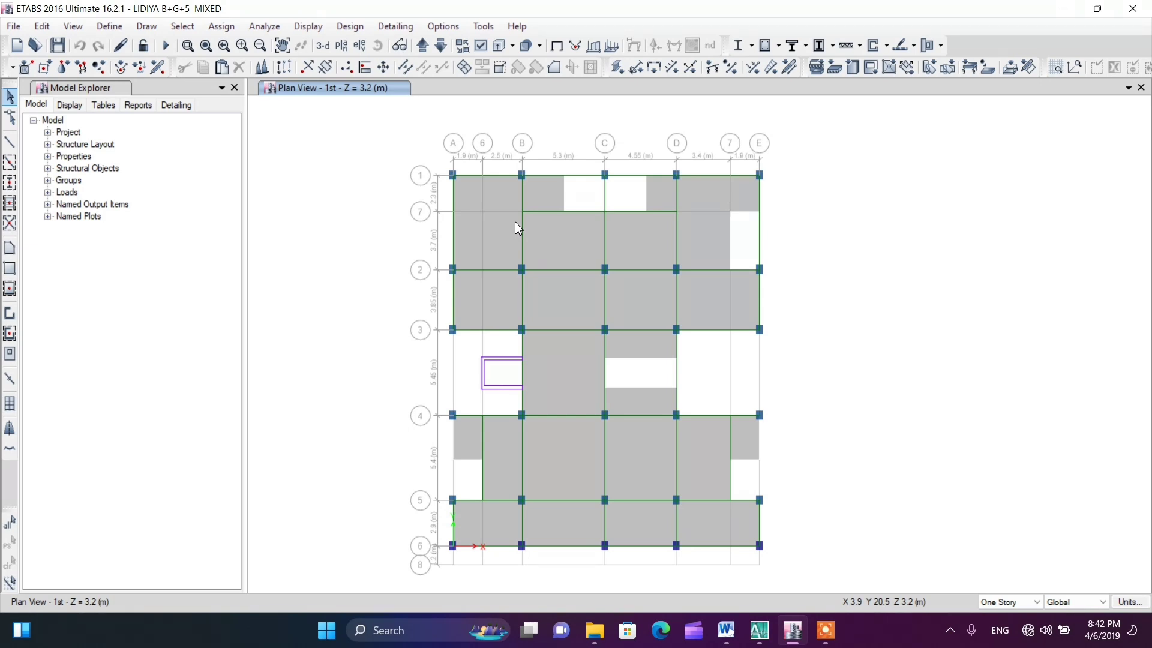
Select only the edge beams along grid line 1 from A to E, leaving the joints unselected
{"action": "left_click", "coordinate": [503, 174]}
{"action": "left_click", "coordinate": [564, 176]}
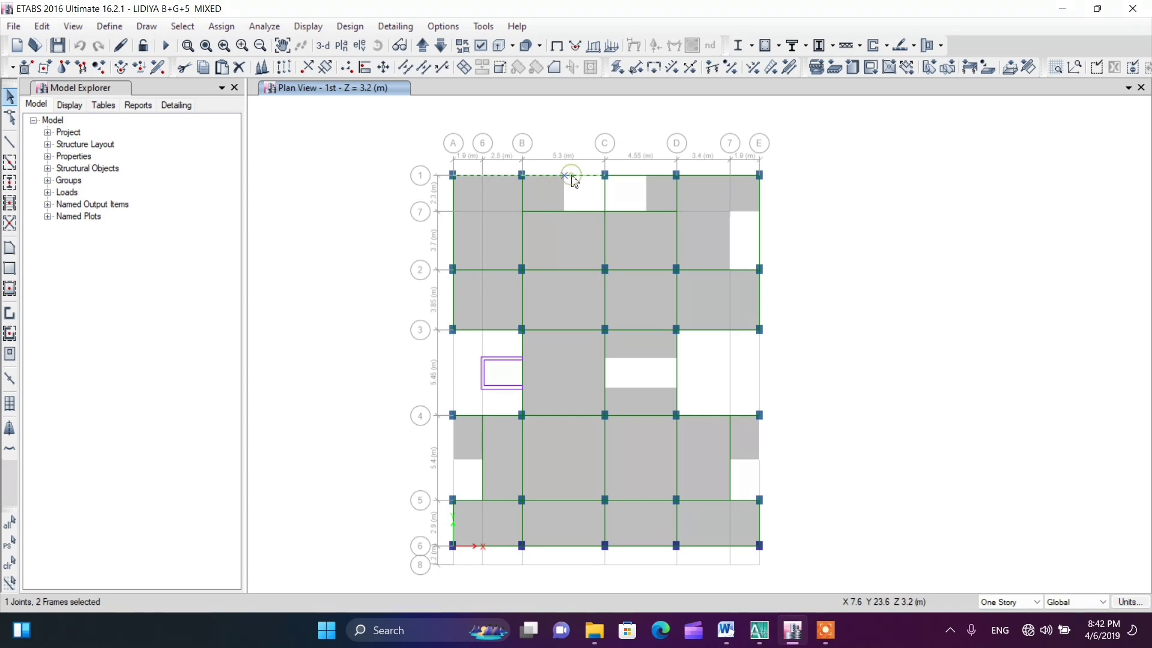
{"action": "left_click", "coordinate": [566, 176]}
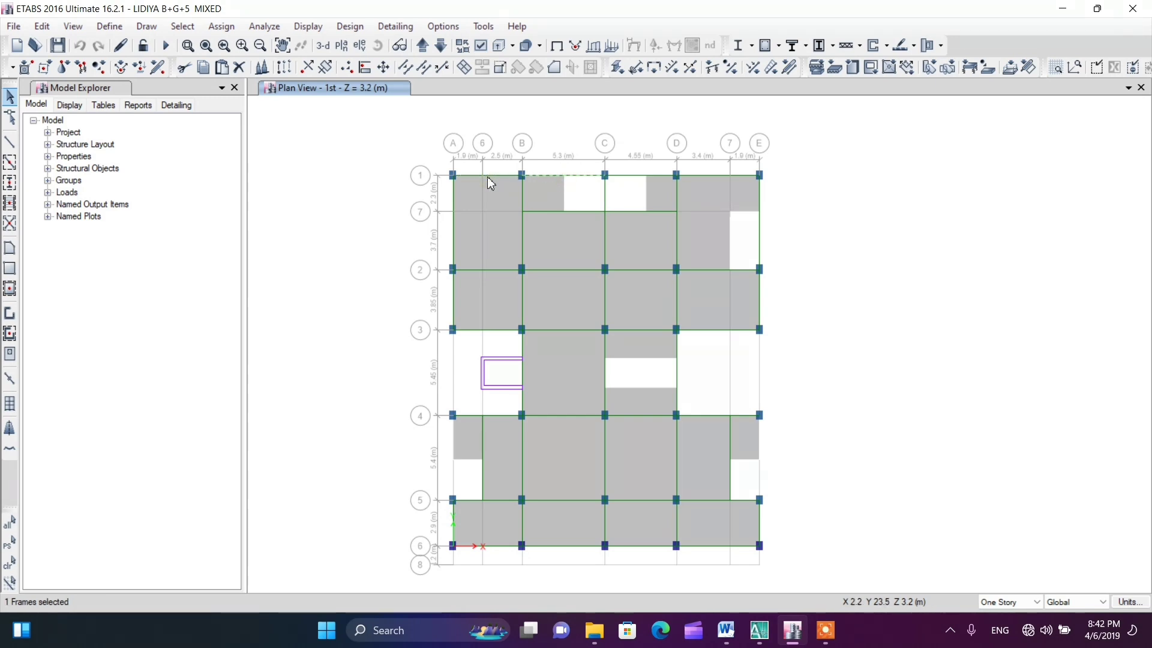
{"action": "left_click", "coordinate": [468, 175]}
{"action": "left_click", "coordinate": [648, 174]}
{"action": "left_click", "coordinate": [632, 175]}
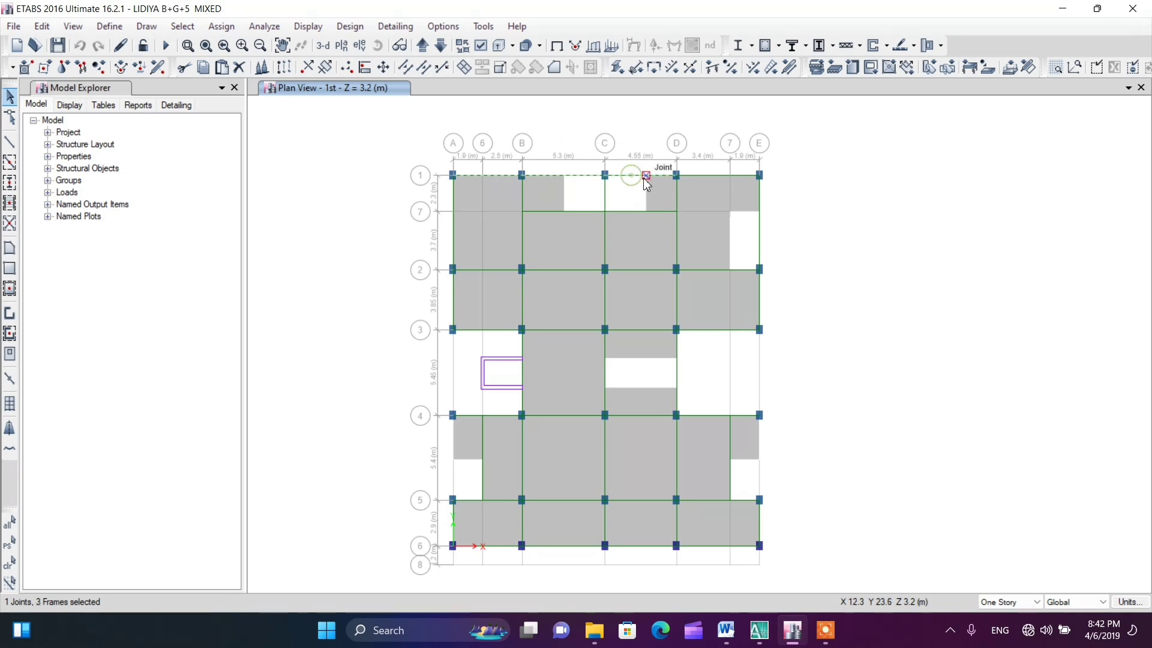
{"action": "left_click", "coordinate": [646, 175]}
{"action": "left_click", "coordinate": [708, 176]}
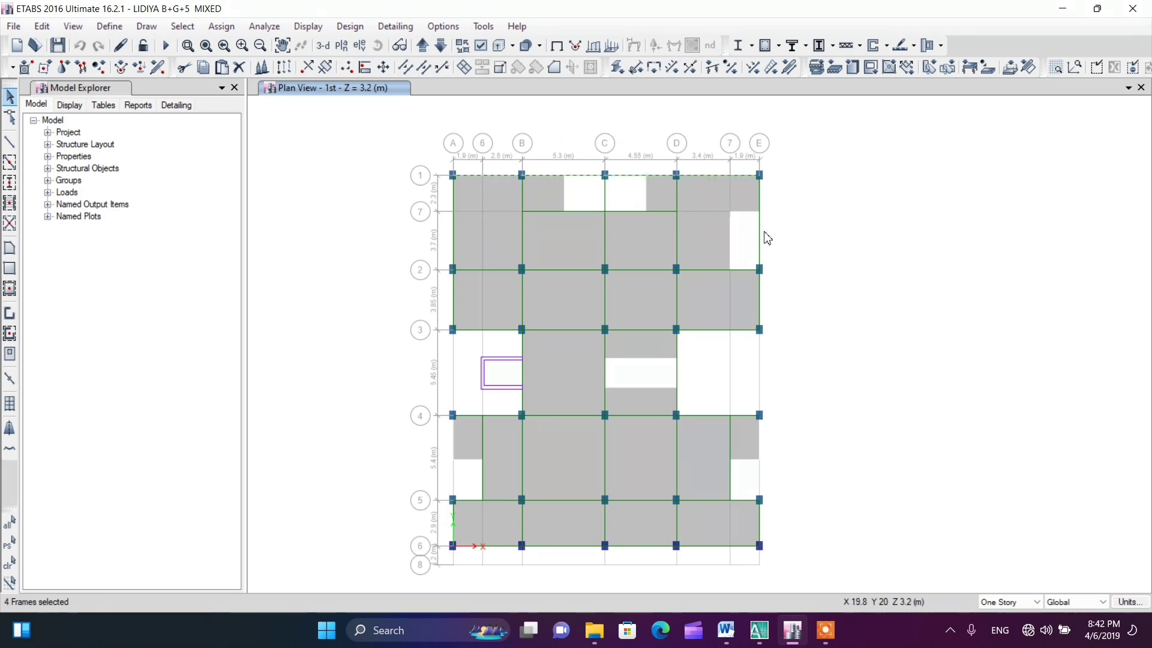
Add the perimeter beams on the D-E side to the selection, following the recess between grids 3 and 4 round to grid 6
{"action": "left_click", "coordinate": [760, 233]}
{"action": "left_click", "coordinate": [761, 300]}
{"action": "left_click", "coordinate": [709, 334]}
{"action": "left_click", "coordinate": [678, 374]}
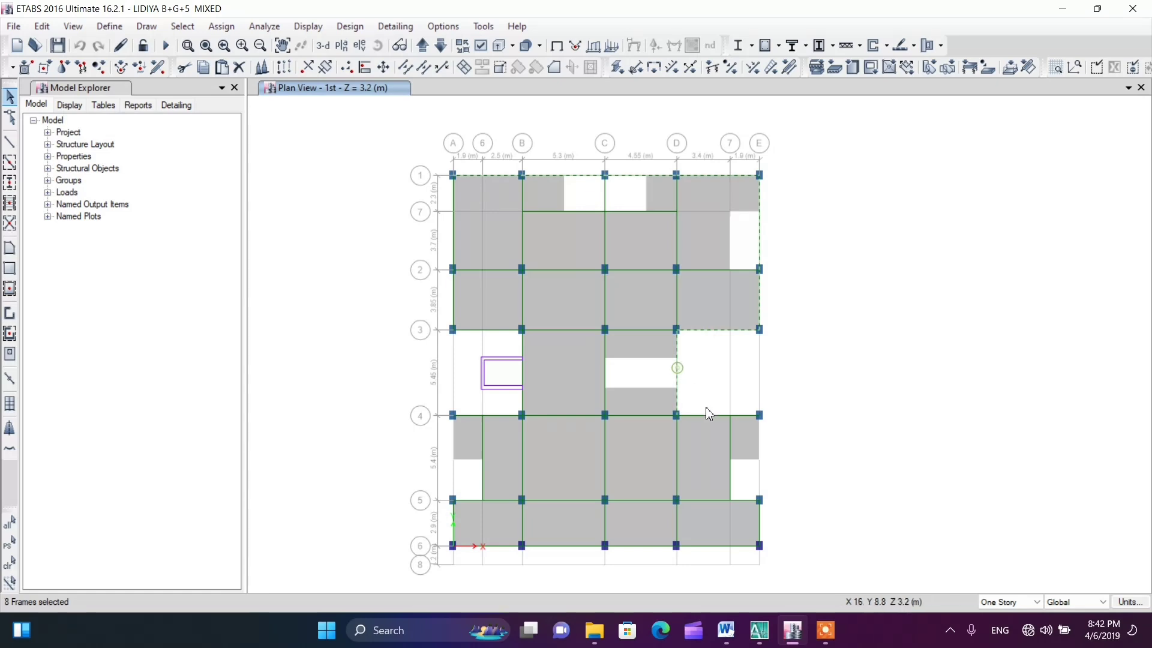
{"action": "left_click", "coordinate": [712, 416]}
{"action": "left_click", "coordinate": [760, 523]}
{"action": "left_click", "coordinate": [711, 548]}
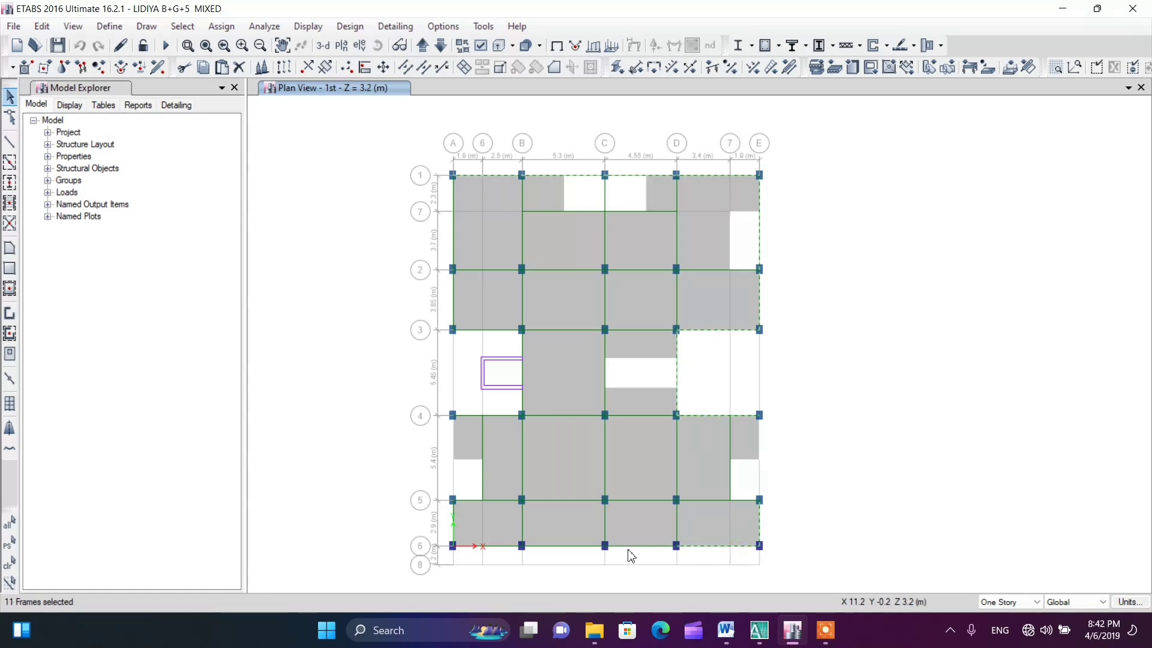
Add the remaining perimeter beams along grid 6 and the A-B side, including the recess edges between grids 3 and 4
{"action": "left_click", "coordinate": [630, 550]}
{"action": "left_click", "coordinate": [503, 548]}
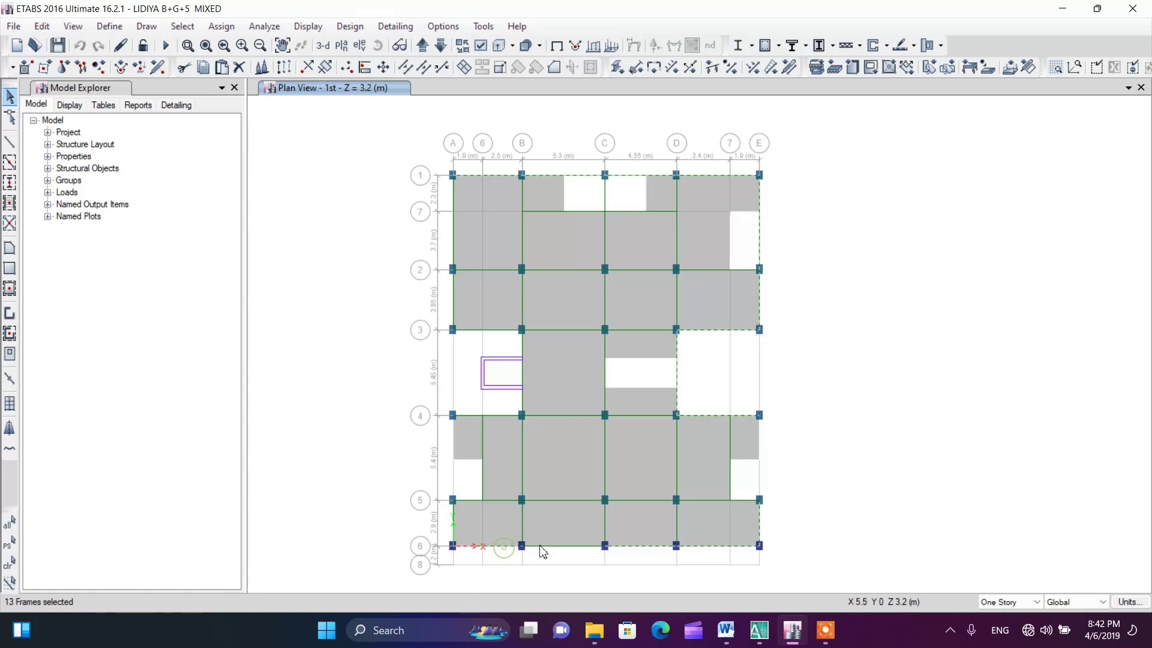
{"action": "left_click", "coordinate": [541, 546]}
{"action": "left_click", "coordinate": [453, 515]}
{"action": "left_click", "coordinate": [469, 415]}
{"action": "left_click", "coordinate": [520, 362]}
{"action": "left_click", "coordinate": [488, 330]}
{"action": "left_click", "coordinate": [452, 300]}
{"action": "left_click", "coordinate": [451, 232]}
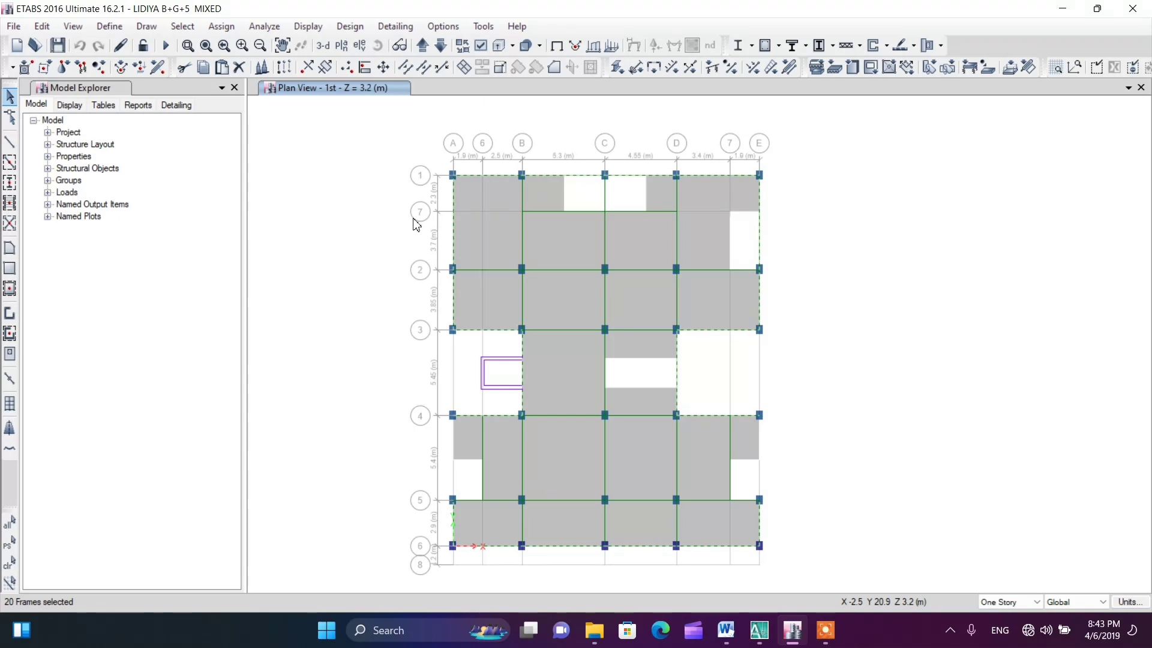
Open the distributed frame load assignment for the selected perimeter beams and choose the PL load pattern
{"action": "left_click", "coordinate": [212, 32]}
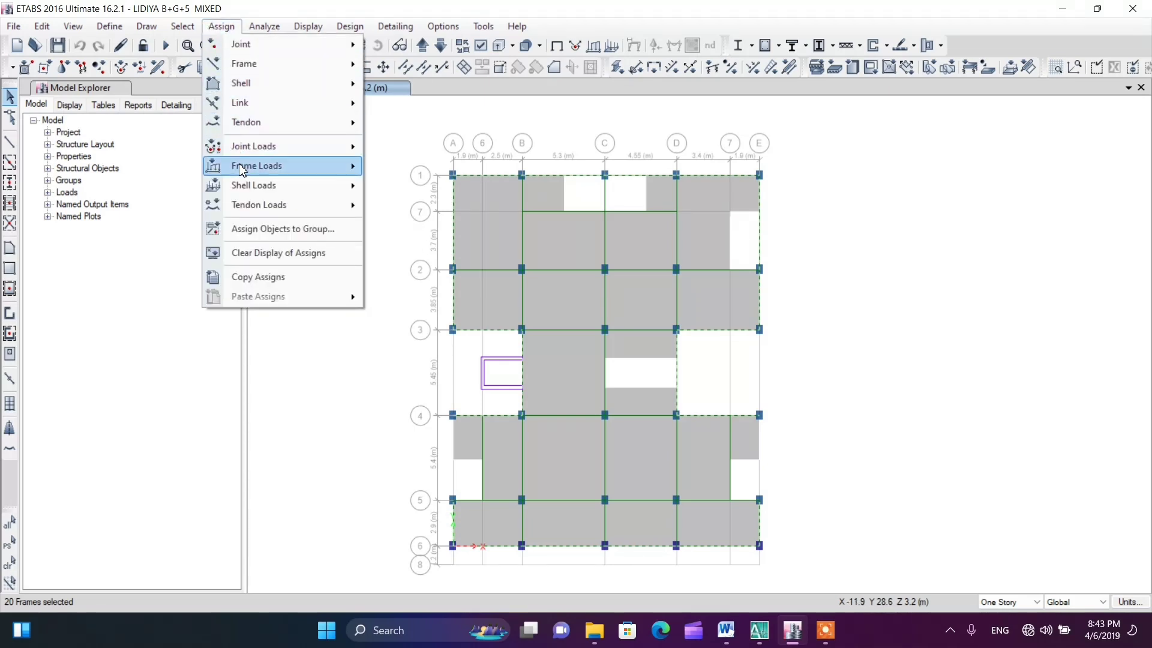
{"action": "mouse_move", "coordinate": [239, 171]}
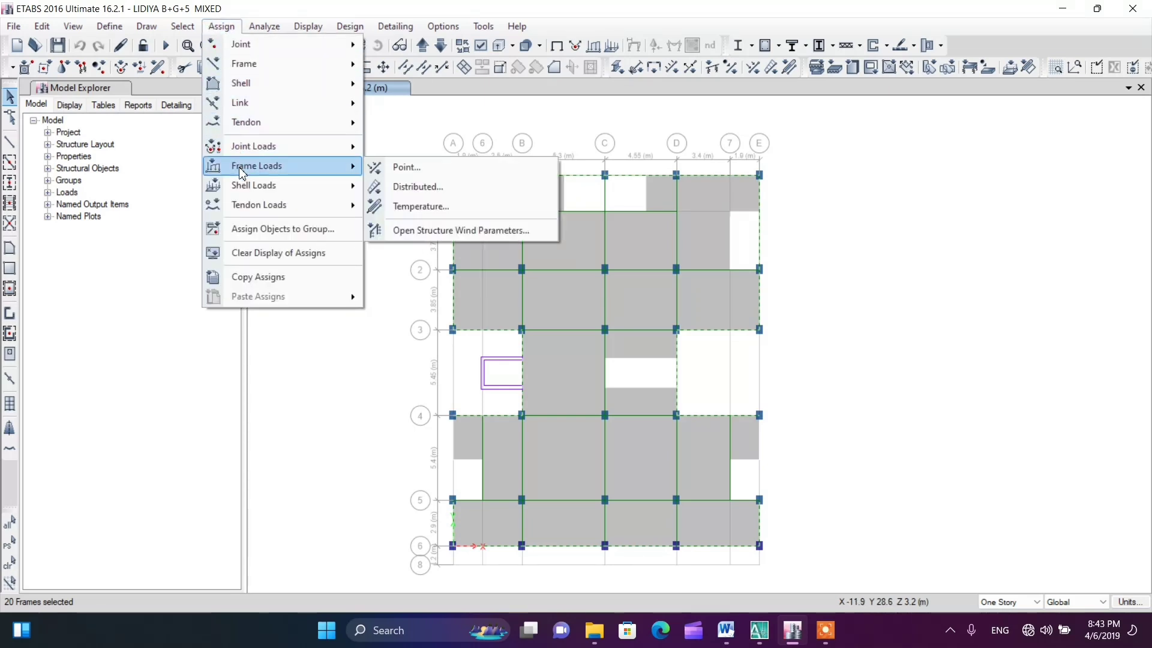
{"action": "left_click", "coordinate": [414, 192]}
{"action": "left_click_drag", "start_coordinate": [468, 189], "coordinate": [250, 170]}
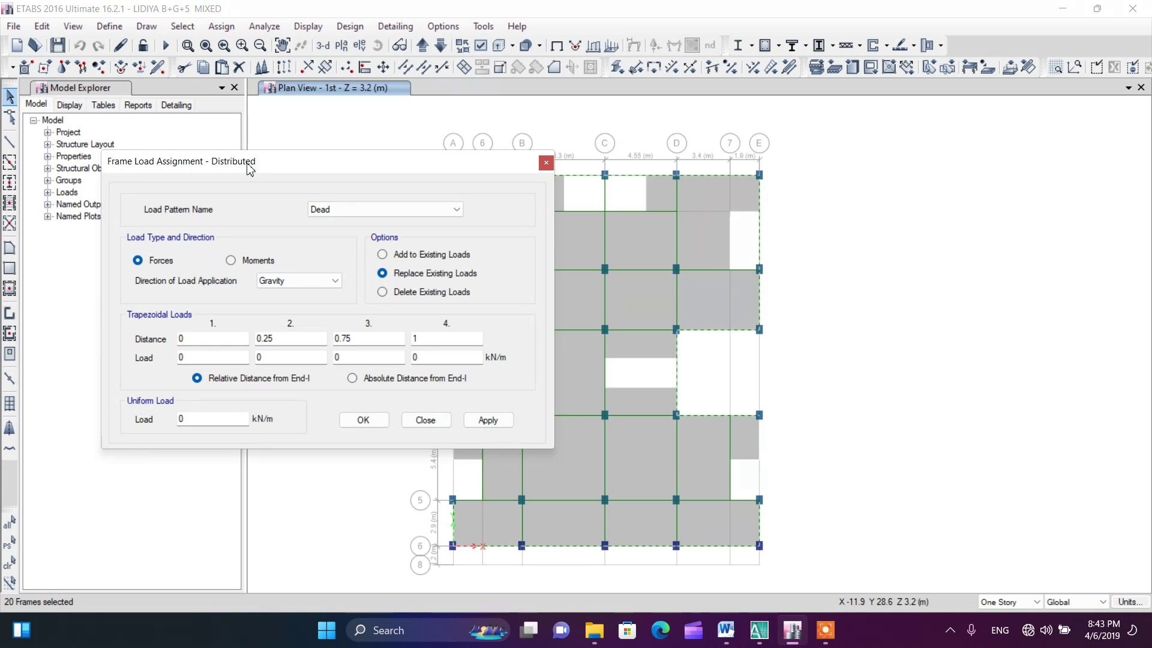
{"action": "left_click", "coordinate": [351, 210]}
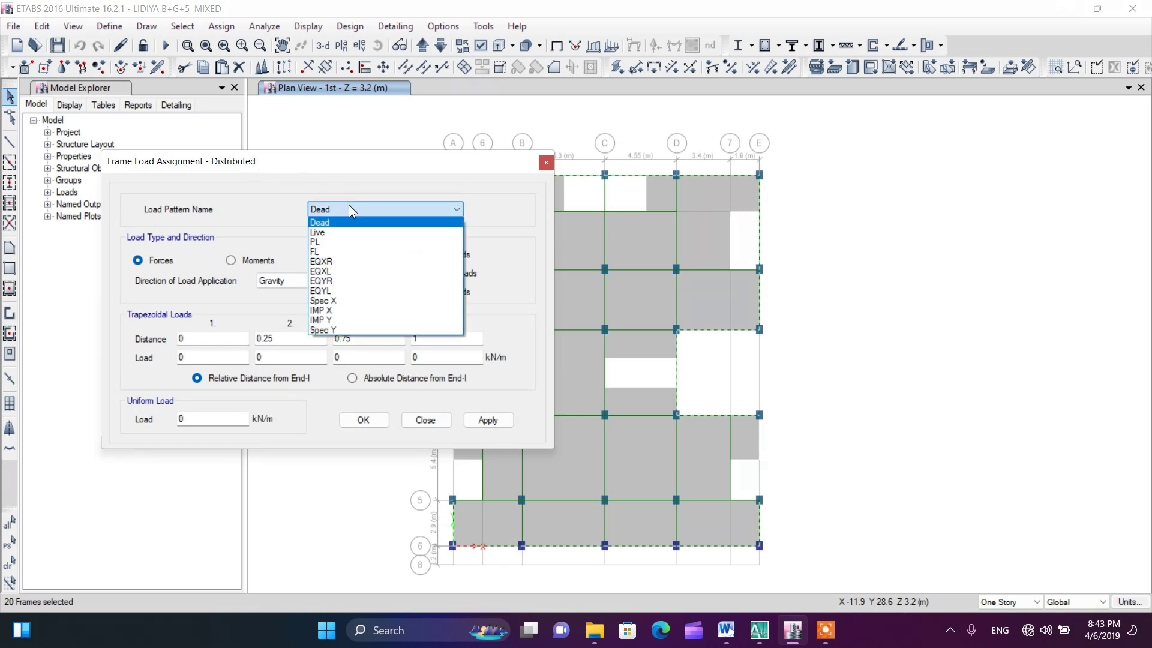
{"action": "left_click", "coordinate": [348, 244]}
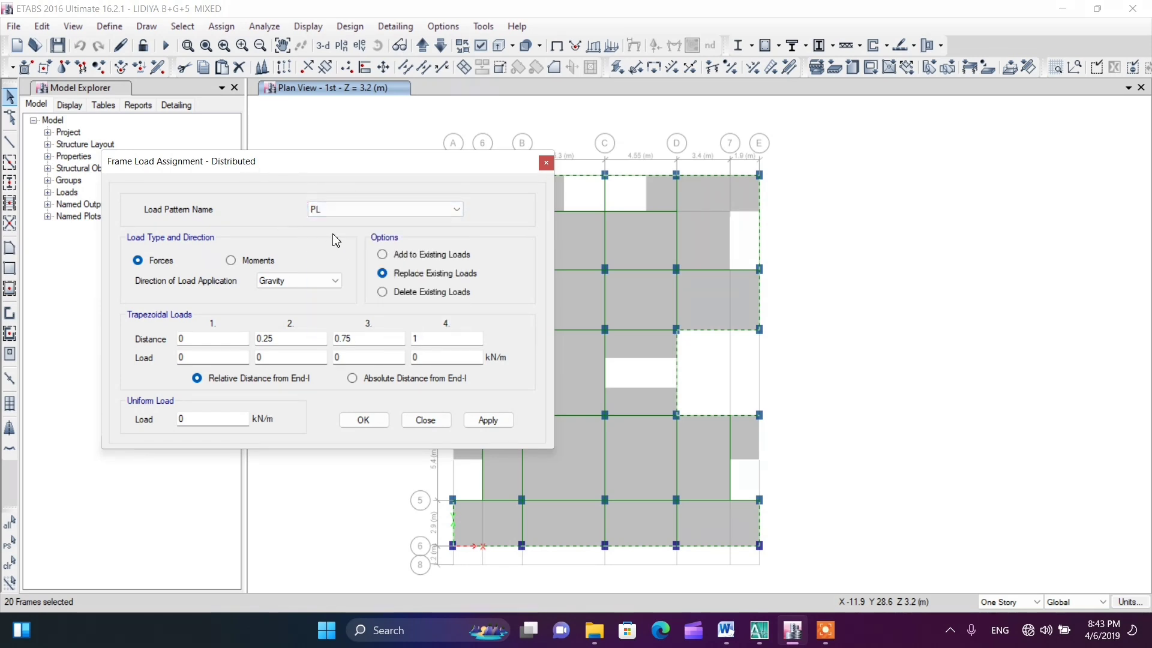
{"action": "left_click", "coordinate": [342, 211]}
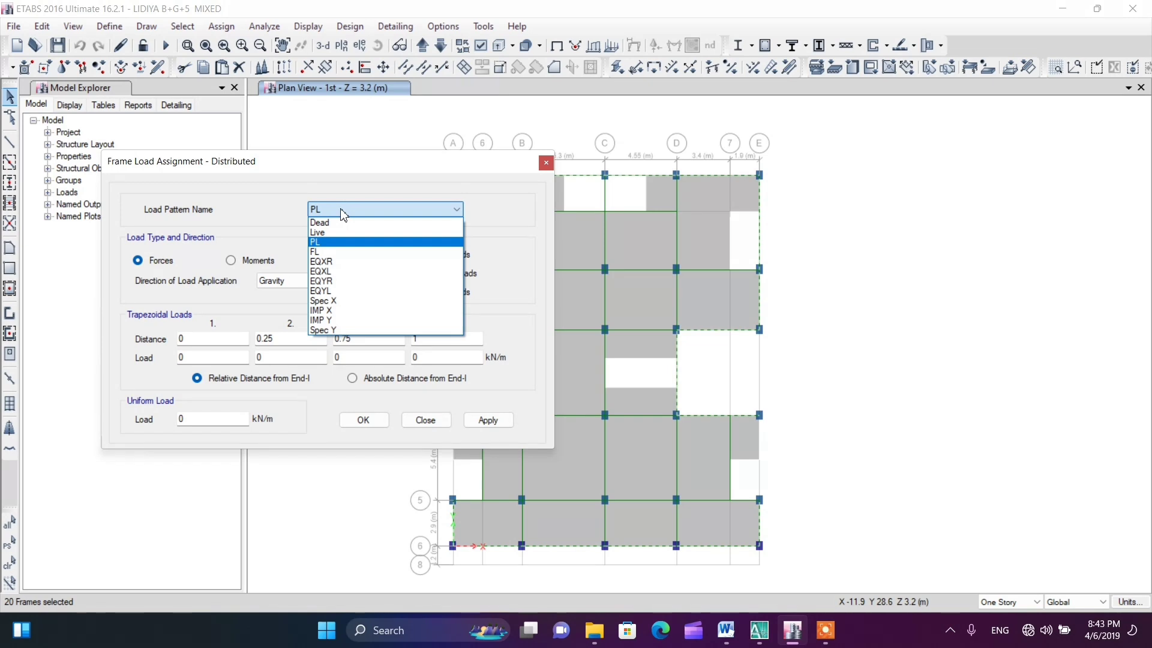
{"action": "left_click", "coordinate": [287, 221]}
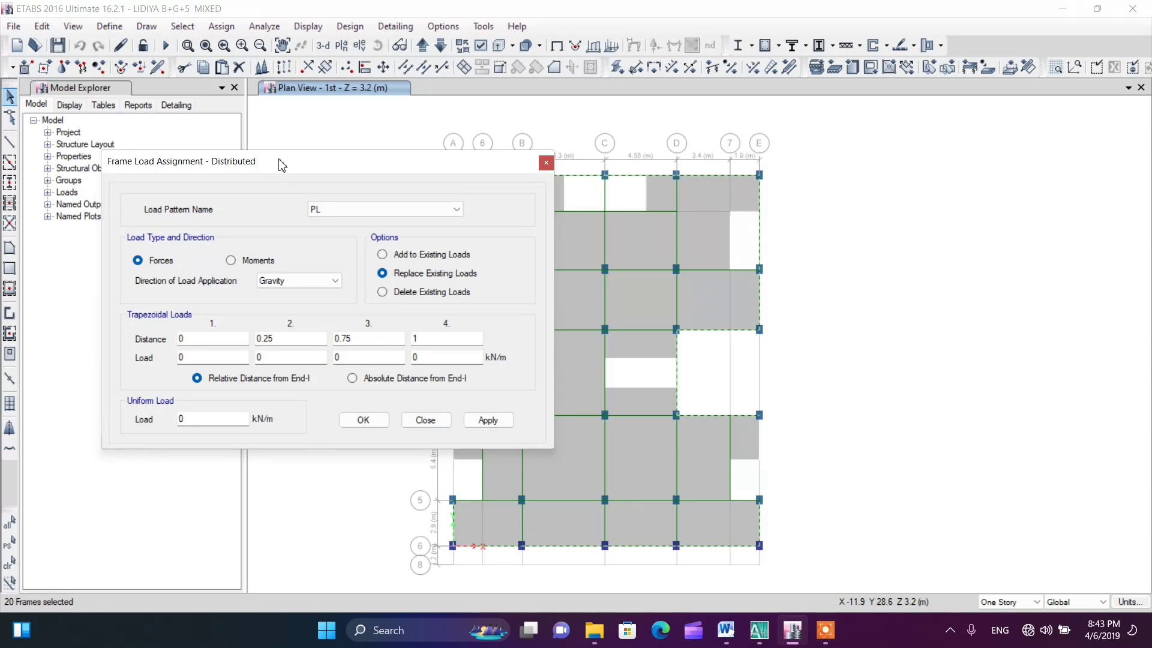
{"action": "left_click_drag", "start_coordinate": [281, 164], "coordinate": [267, 141]}
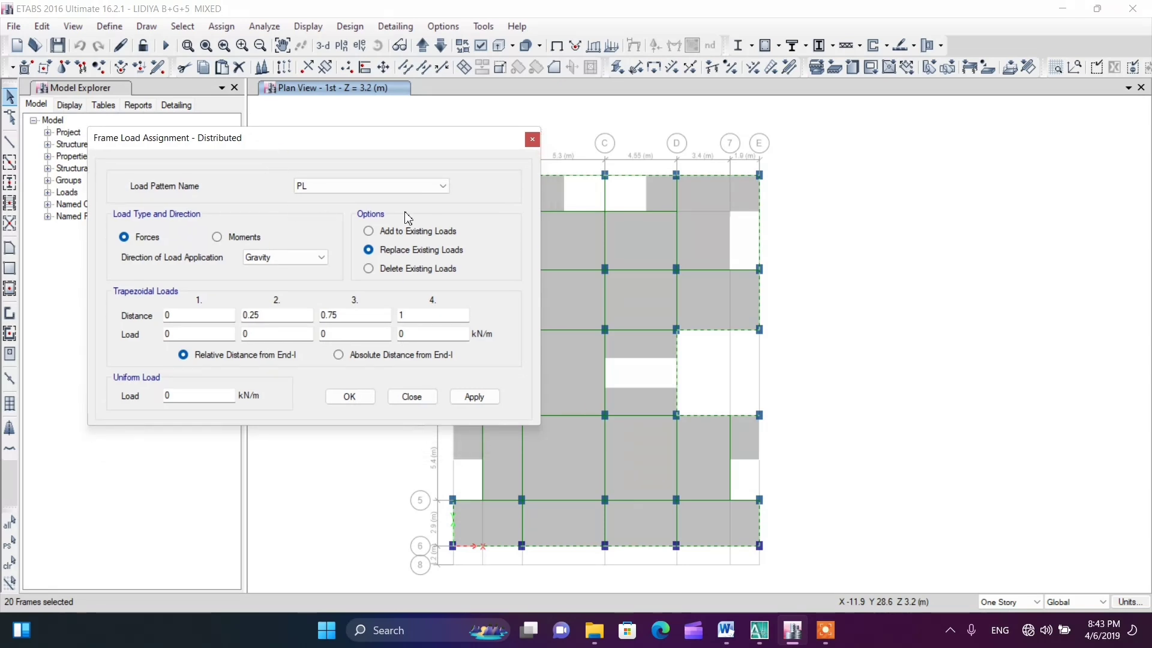
Assign a uniform gravity load of 10 kN/m to the perimeter beams, replacing existing loads
{"action": "double_click", "coordinate": [181, 397]}
{"action": "type", "text": "10"}
{"action": "left_click", "coordinate": [473, 398]}
{"action": "left_click", "coordinate": [365, 399]}
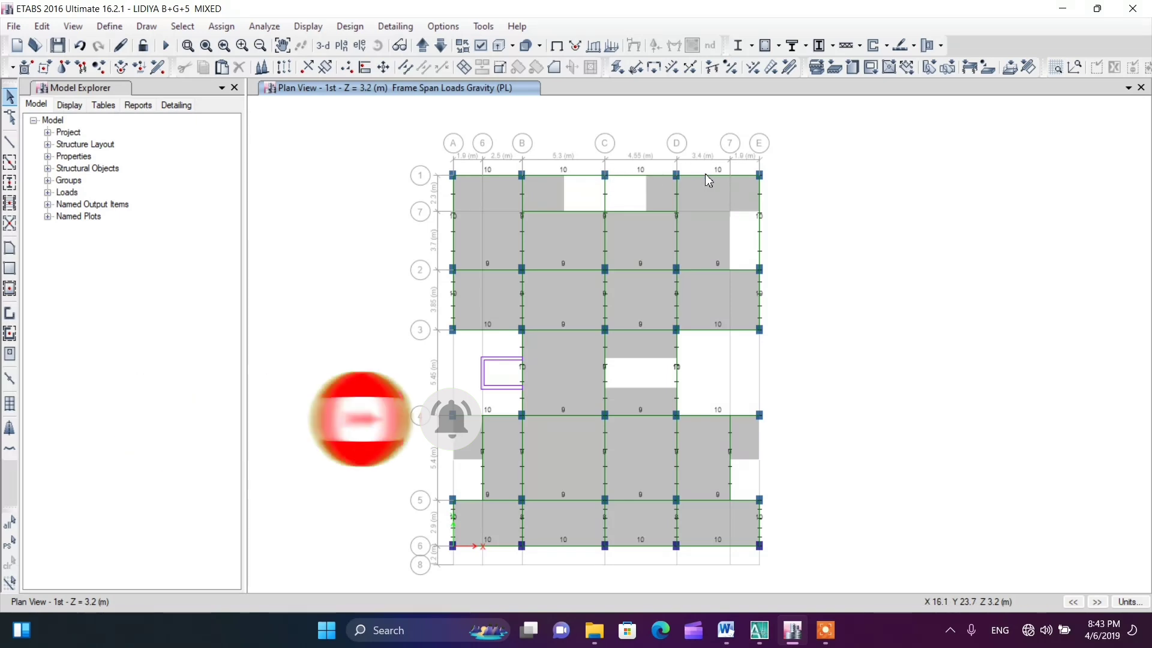
Select the interior beams between grids 1 and 2, those along grid 2 from A to D, and the B-C beam on grid 3
{"action": "left_click", "coordinate": [524, 232]}
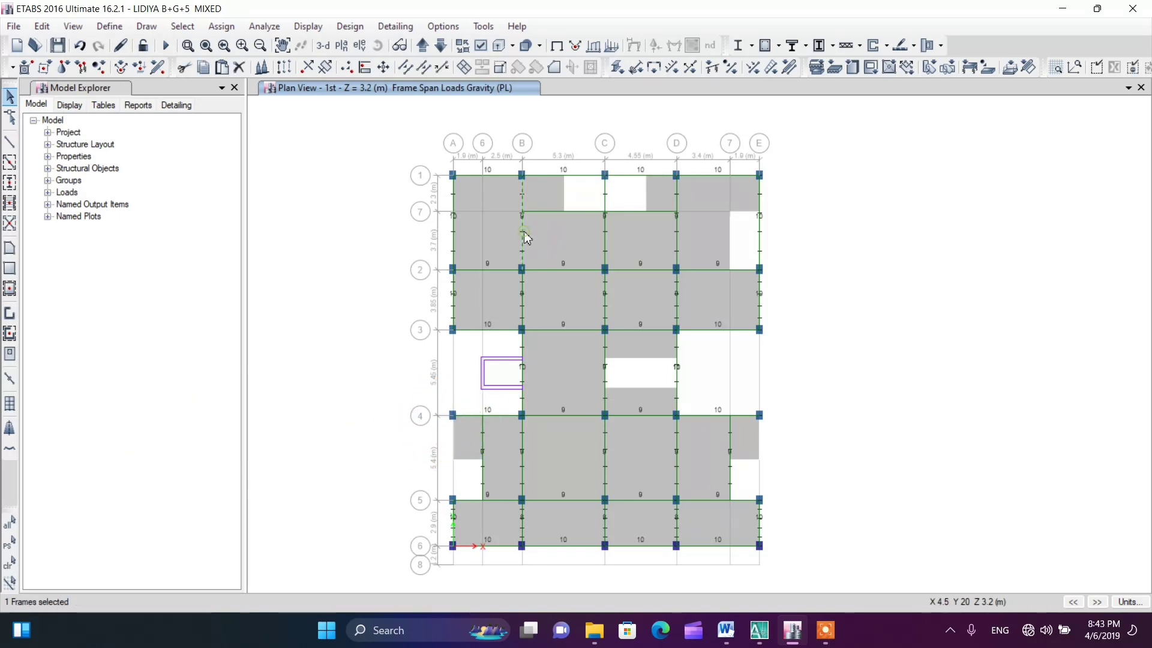
{"action": "left_click", "coordinate": [606, 237]}
{"action": "left_click", "coordinate": [624, 211]}
{"action": "left_click", "coordinate": [648, 272]}
{"action": "left_click", "coordinate": [540, 272]}
{"action": "left_click", "coordinate": [489, 272]}
{"action": "left_click", "coordinate": [570, 328]}
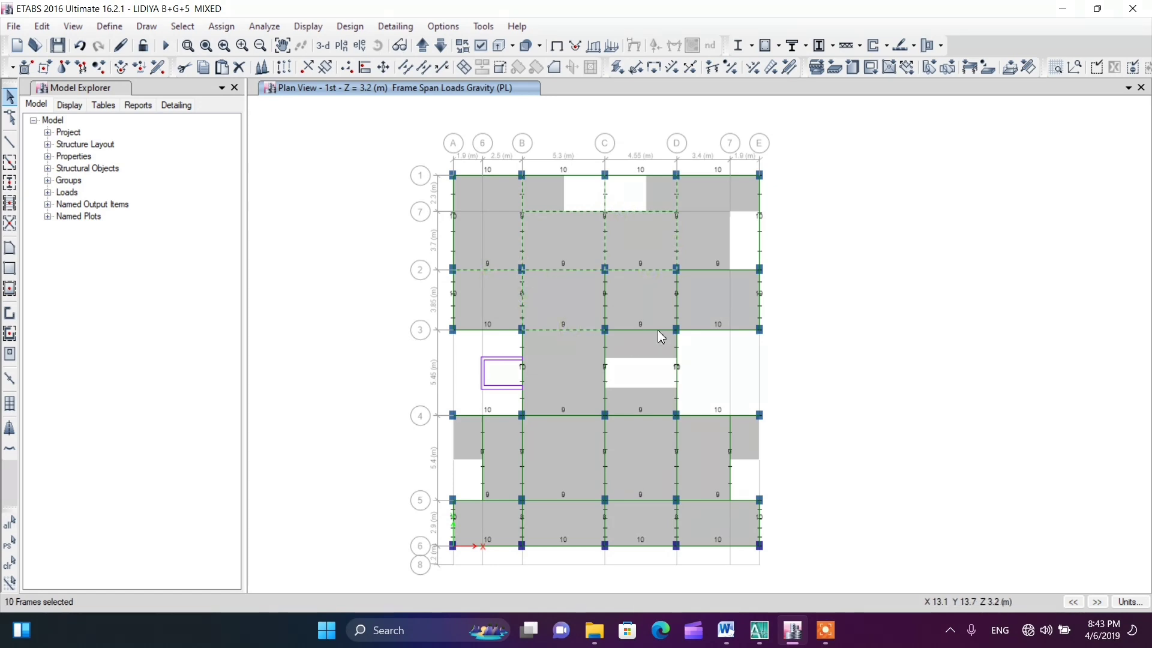
Add the C-D beam on grid 3, the interior beams between grids 2 and 3, and the C beam between 3 and 4
{"action": "left_click", "coordinate": [657, 330]}
{"action": "left_click", "coordinate": [606, 302]}
{"action": "left_click", "coordinate": [677, 301]}
{"action": "left_click", "coordinate": [698, 269]}
{"action": "left_click", "coordinate": [606, 375]}
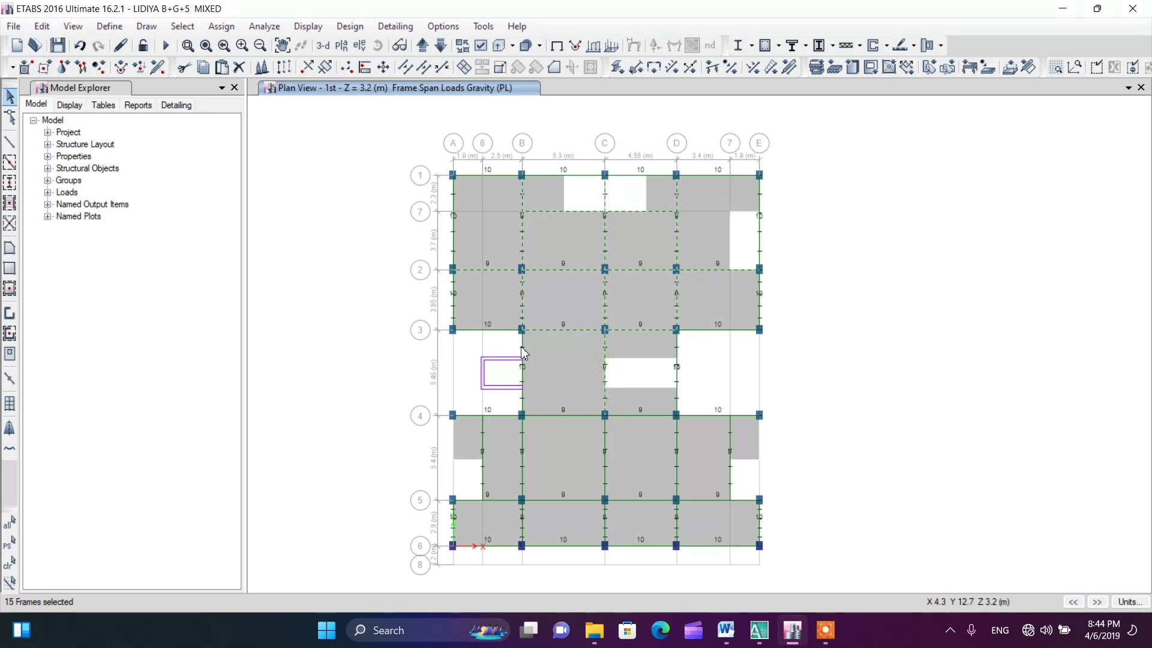
Add the interior beams between grids 4 and 6 on the A-B side and the grid 5 beams from A to C
{"action": "left_click", "coordinate": [482, 451]}
{"action": "left_click", "coordinate": [522, 480]}
{"action": "left_click", "coordinate": [505, 500]}
{"action": "left_click", "coordinate": [574, 501]}
{"action": "left_click", "coordinate": [523, 520]}
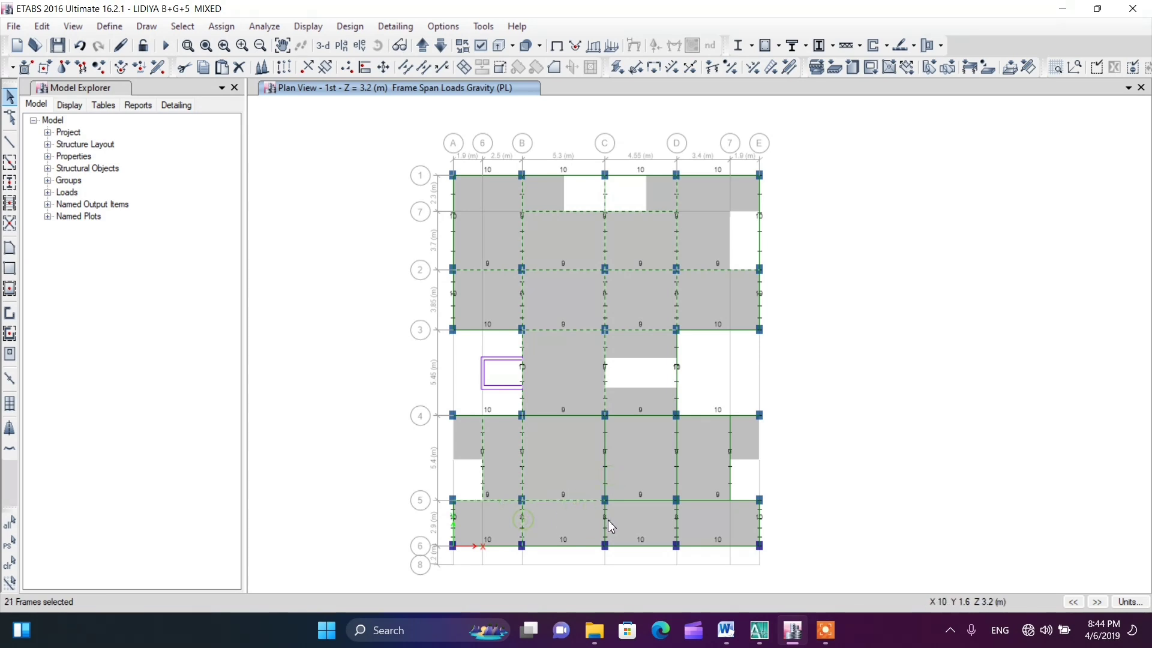
Add the remaining interior beams between grids 4 and 6 on the C-E side and along grid 4, keeping slabs unselected
{"action": "left_click", "coordinate": [601, 520]}
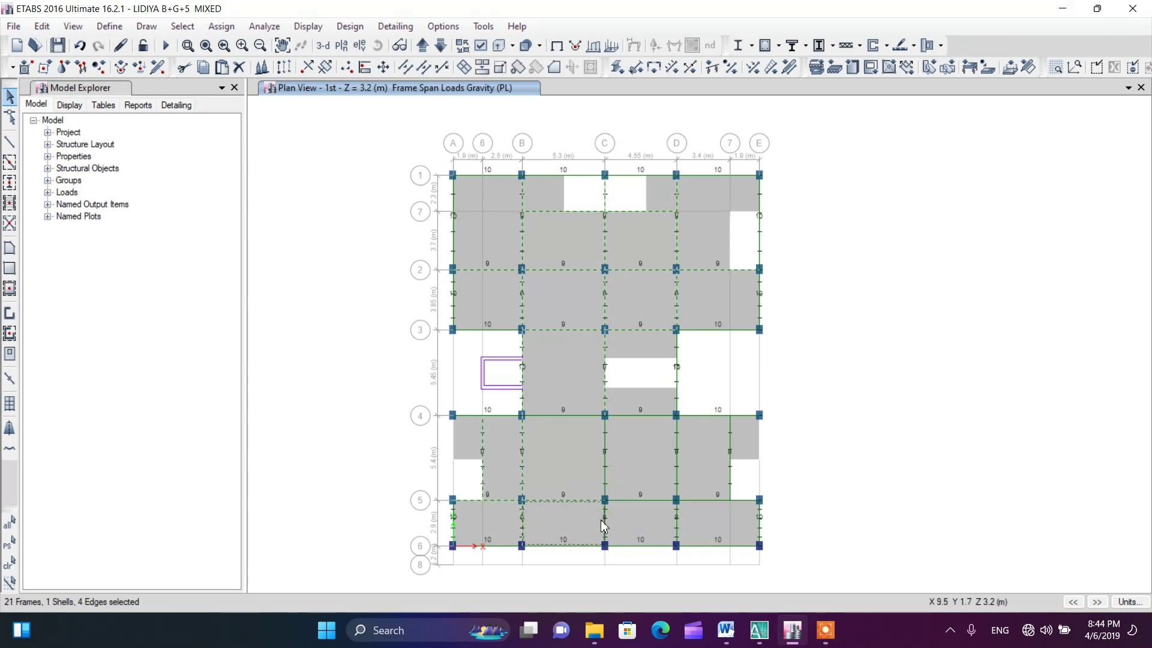
{"action": "left_click", "coordinate": [583, 522]}
{"action": "left_click", "coordinate": [603, 519]}
{"action": "left_click", "coordinate": [605, 470]}
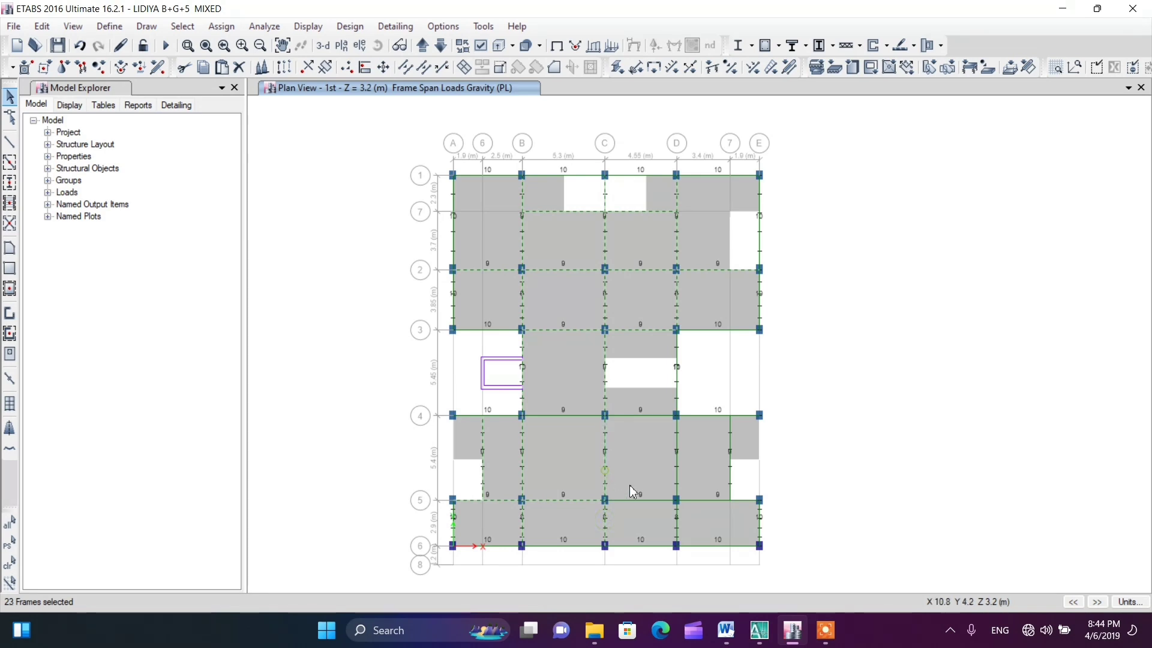
{"action": "left_click", "coordinate": [636, 501]}
{"action": "left_click", "coordinate": [730, 456]}
{"action": "left_click", "coordinate": [576, 415]}
Assign a uniform distributed PL load of 8 kN/m in the gravity direction to the selected interior beams, replacing existing loads
{"action": "left_click", "coordinate": [217, 31]}
{"action": "mouse_move", "coordinate": [289, 175]}
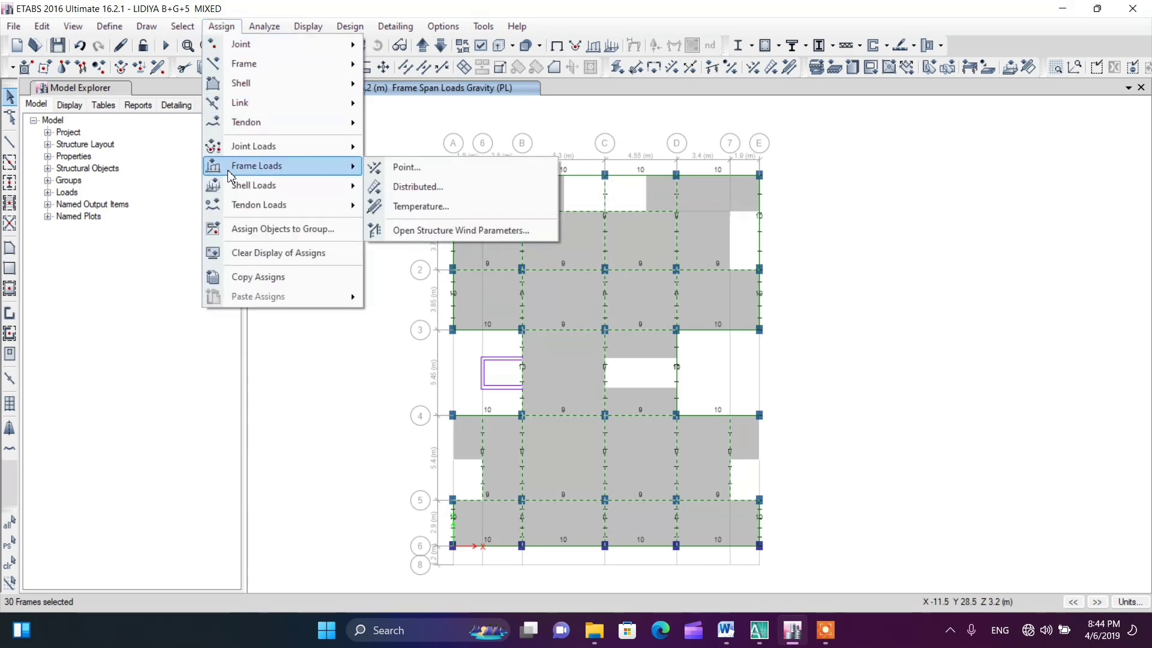
{"action": "left_click", "coordinate": [404, 186]}
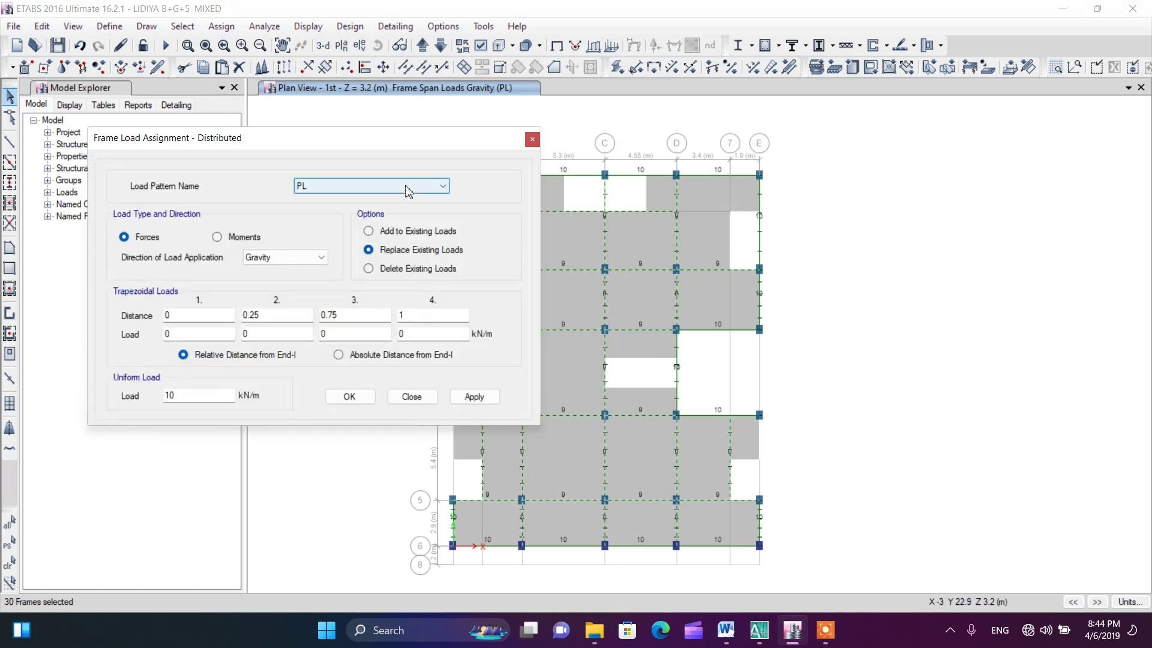
{"action": "double_click", "coordinate": [160, 396]}
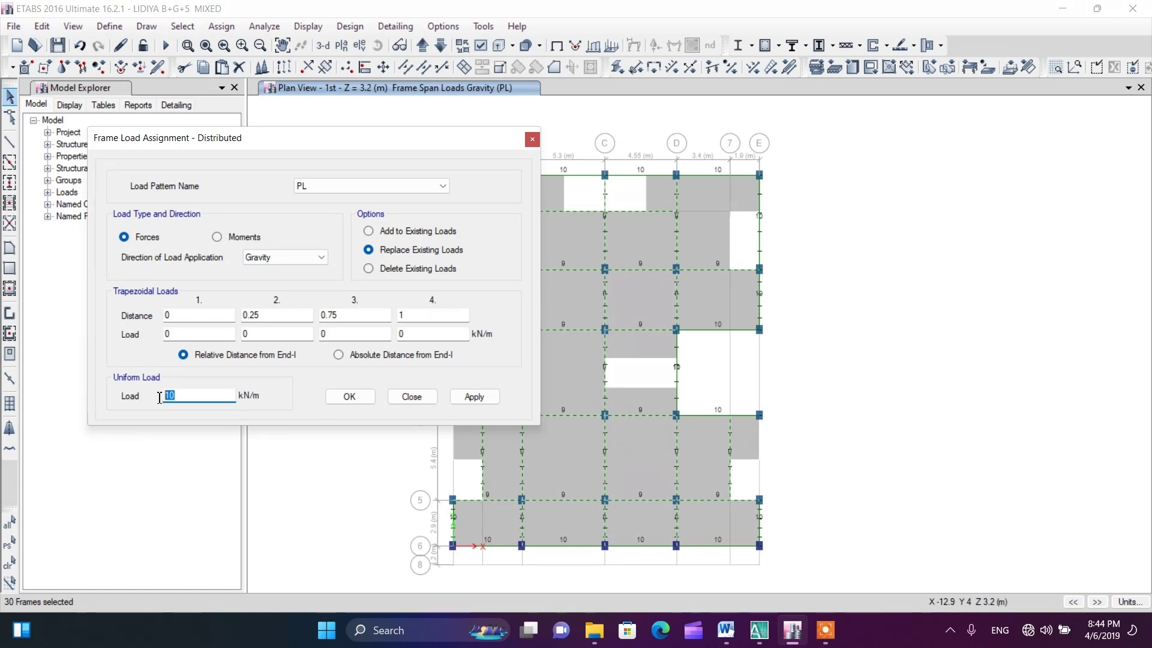
{"action": "type", "text": "8"}
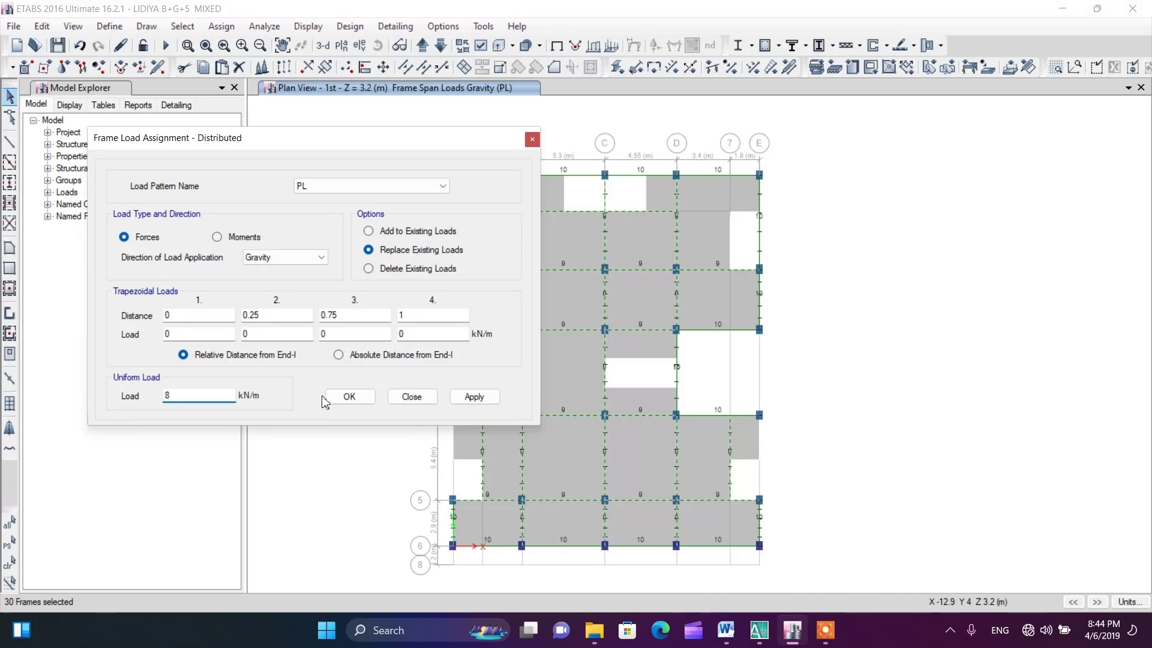
{"action": "left_click", "coordinate": [473, 397]}
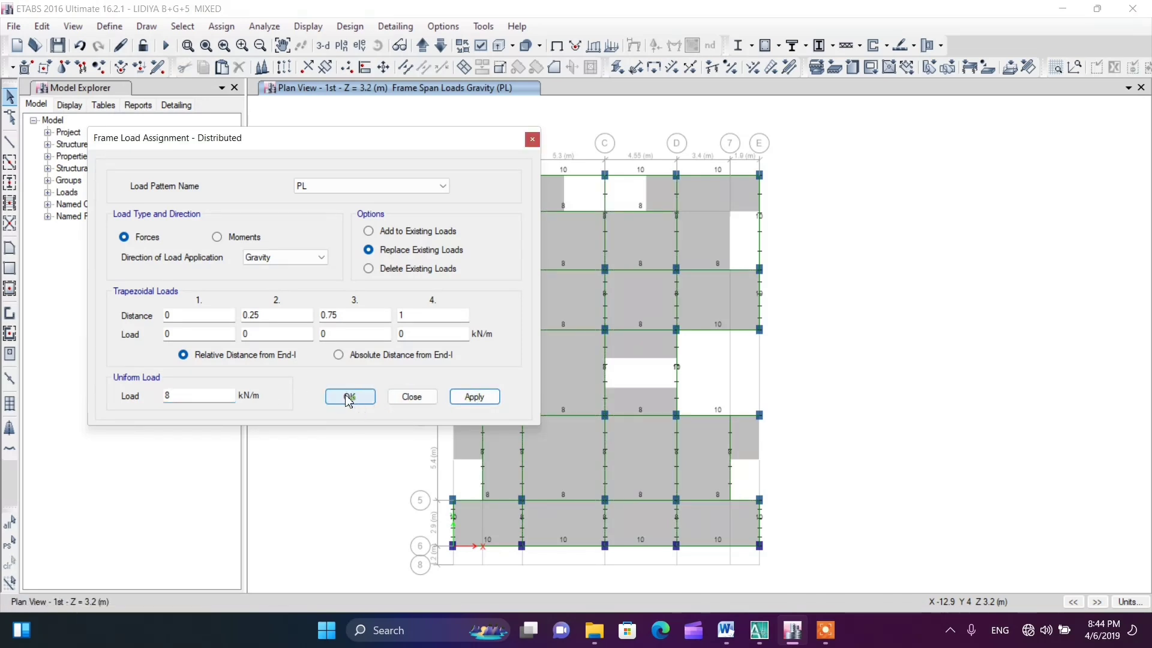
{"action": "left_click", "coordinate": [348, 397]}
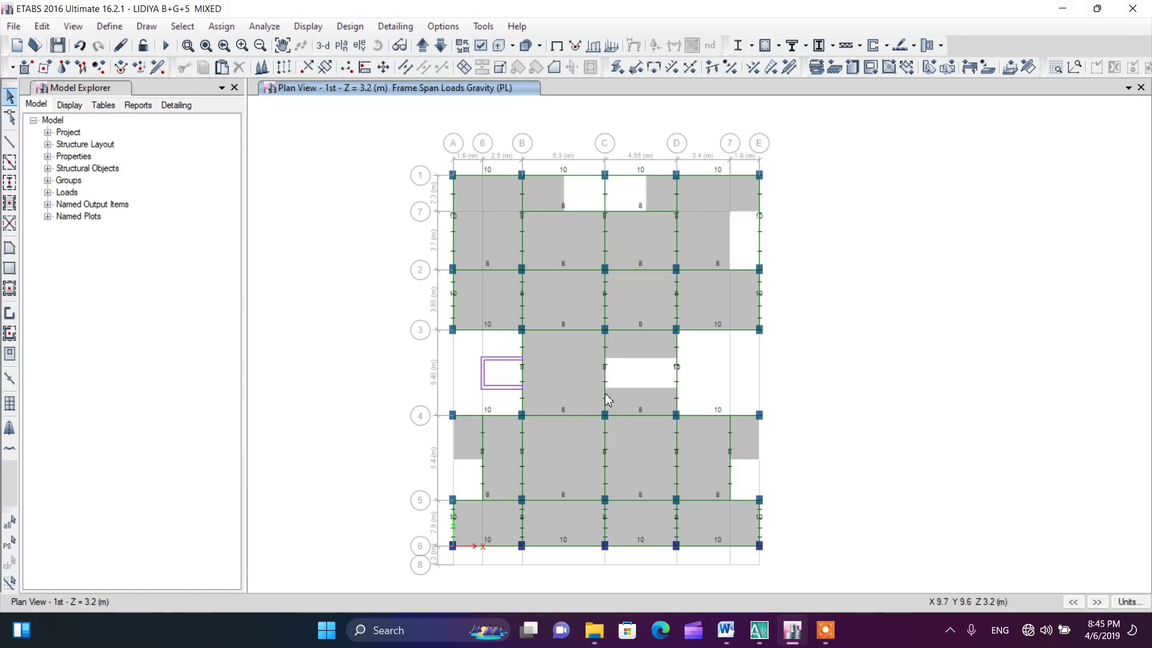
Check the area load formulas in the Word report for the slab panel between grids B-C and 3-4, and return to ETABS
{"action": "left_click", "coordinate": [567, 378]}
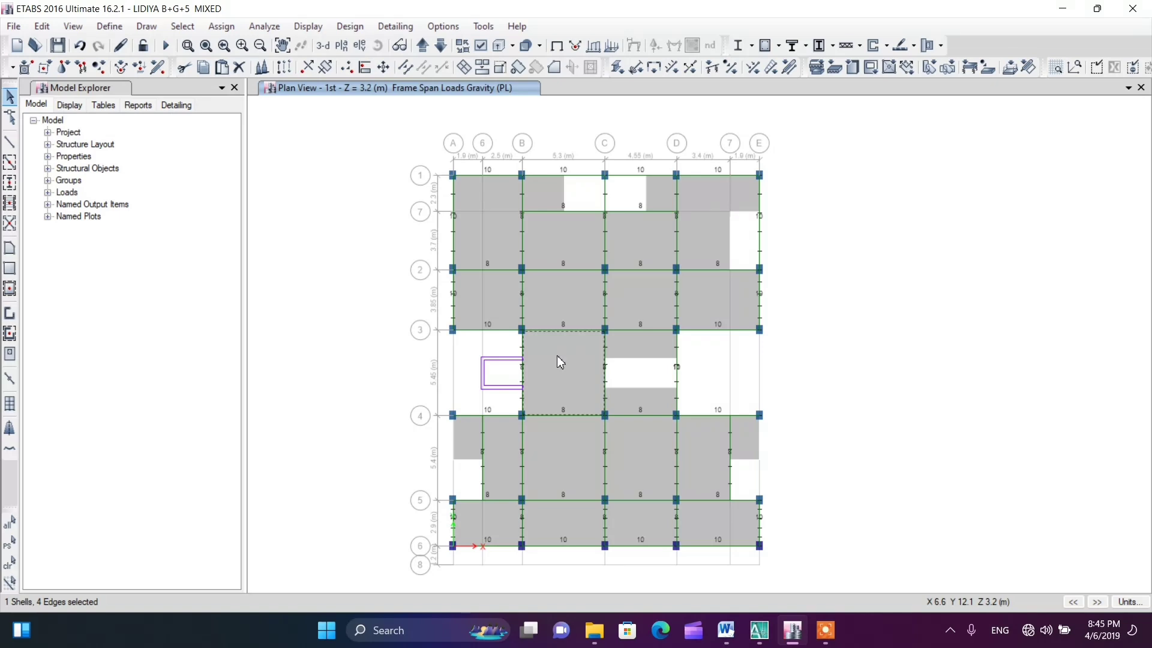
{"action": "left_click", "coordinate": [726, 630]}
{"action": "left_click", "coordinate": [664, 327]}
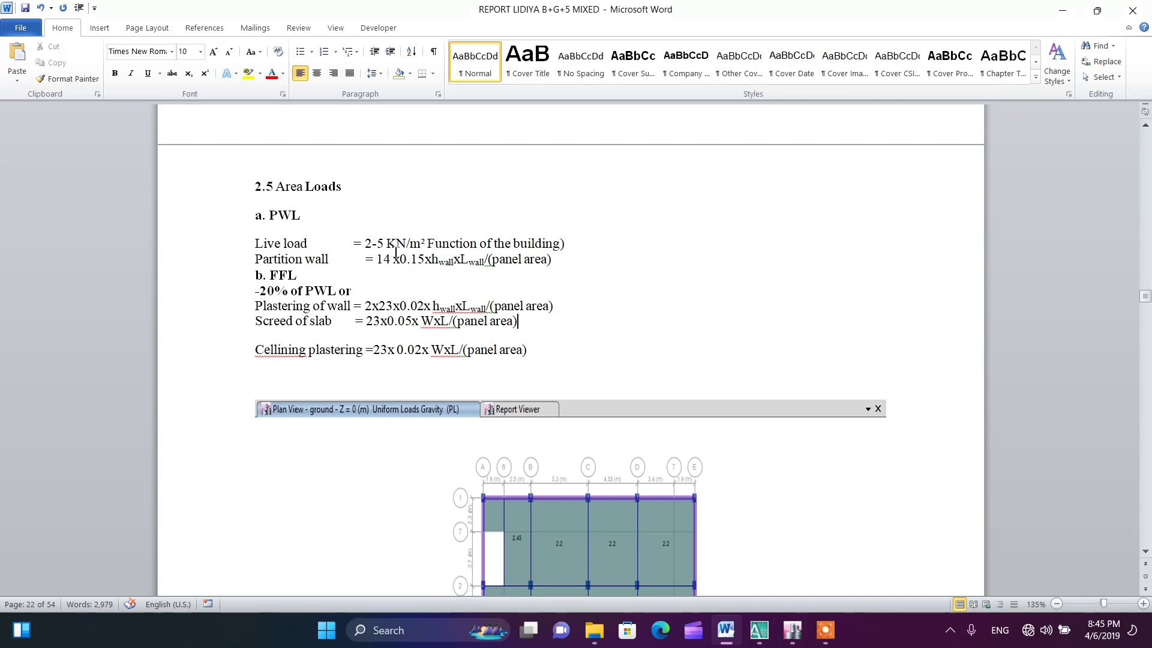
{"action": "left_click", "coordinate": [792, 630]}
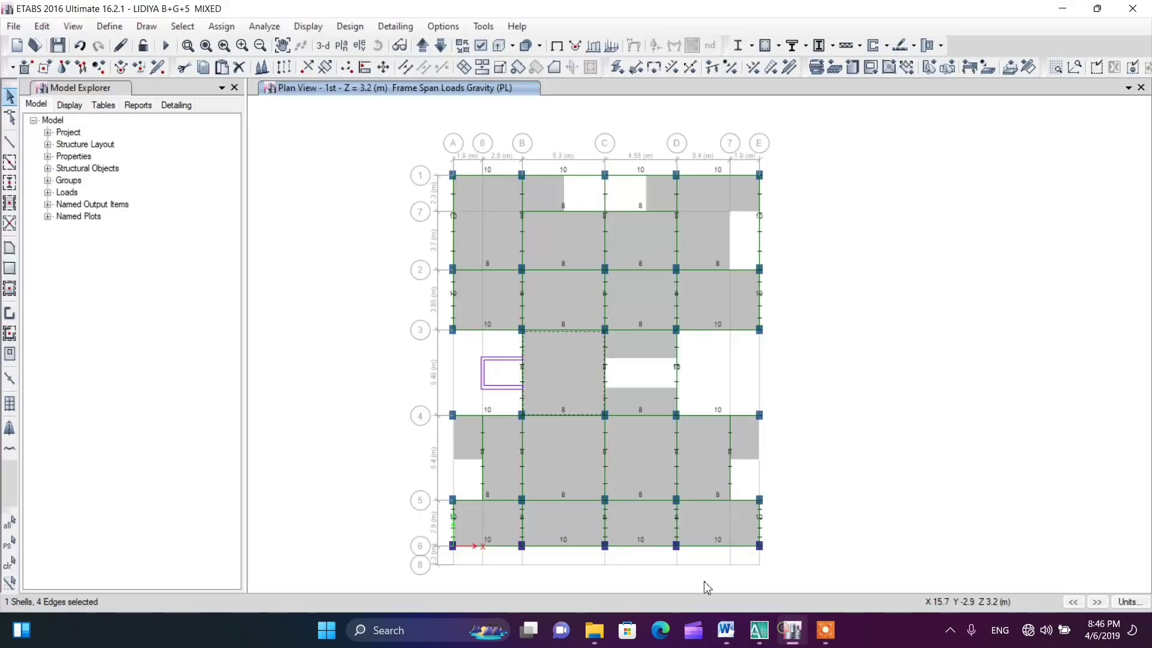
Assign a uniform Live load of 2 kN/m² in the gravity direction to the B-C slab between grids 3 and 4, replacing existing loads
{"action": "left_click", "coordinate": [555, 363]}
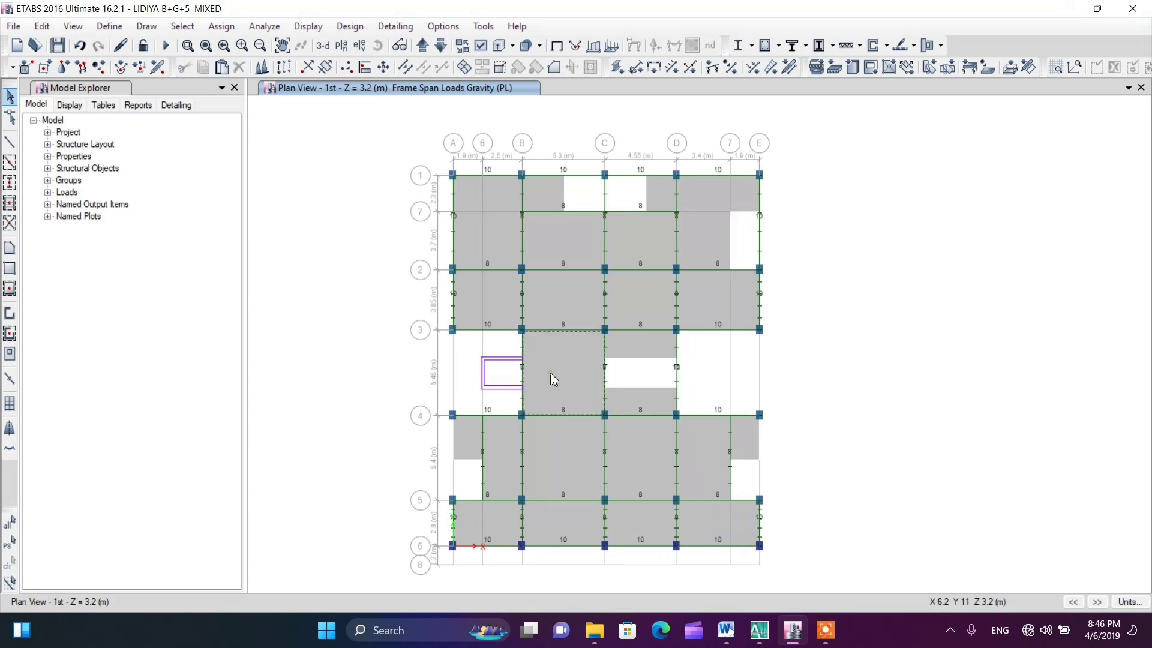
{"action": "left_click", "coordinate": [221, 27]}
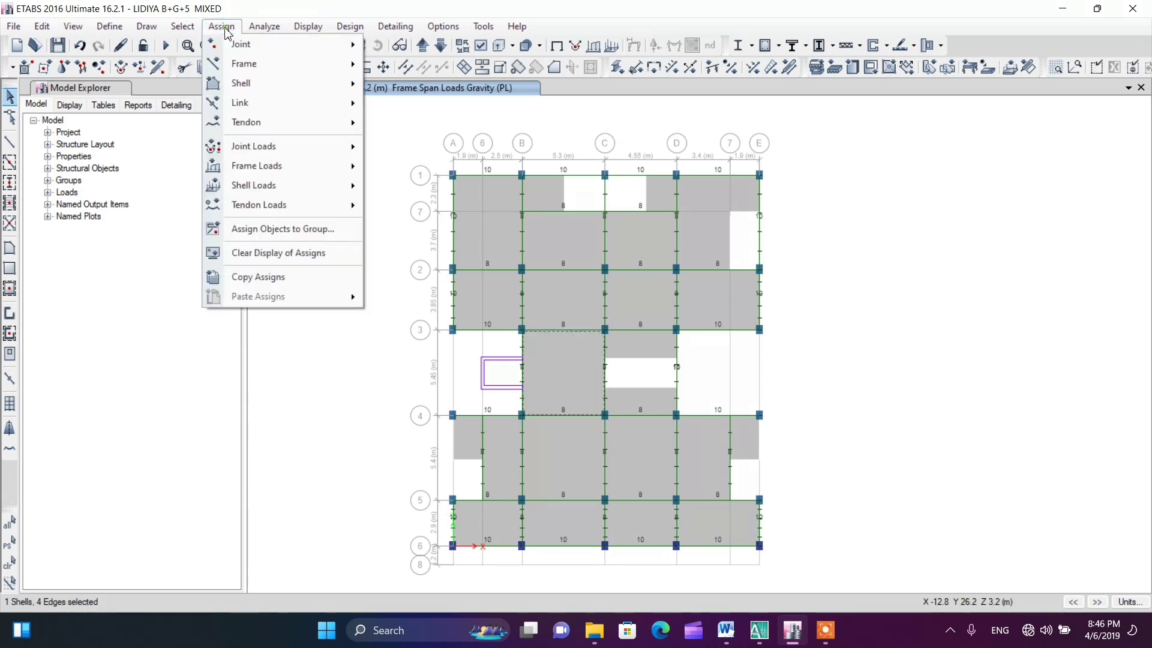
{"action": "mouse_move", "coordinate": [251, 187]}
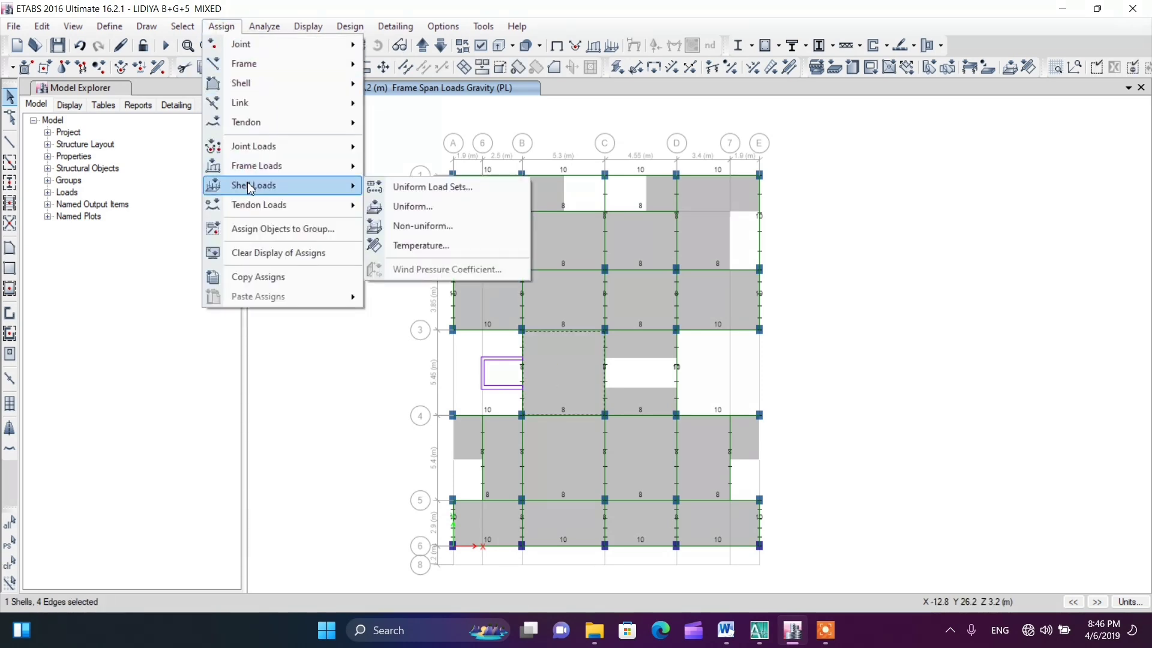
{"action": "left_click", "coordinate": [410, 206]}
{"action": "left_click_drag", "start_coordinate": [516, 246], "coordinate": [210, 220]}
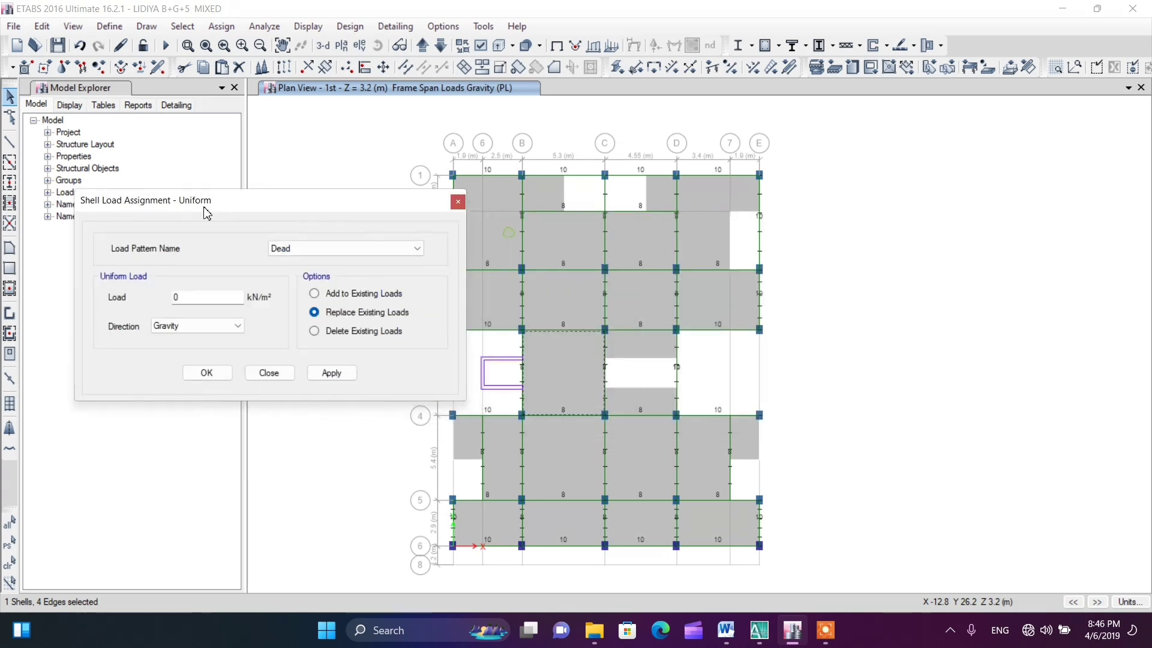
{"action": "left_click", "coordinate": [296, 252]}
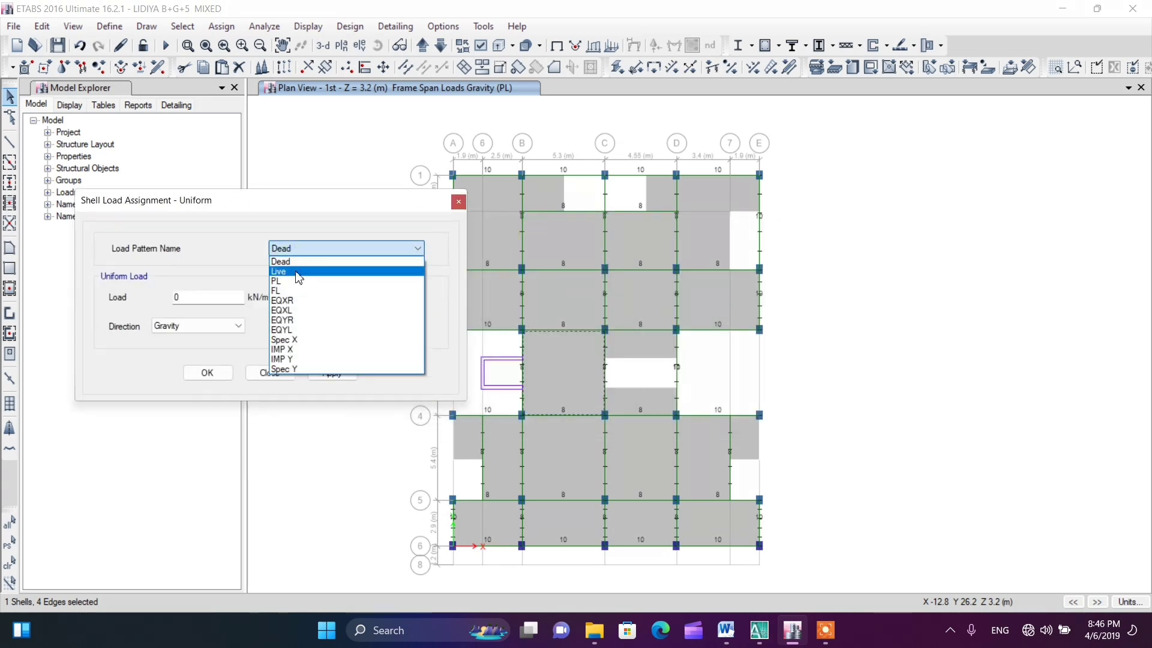
{"action": "left_click", "coordinate": [298, 273]}
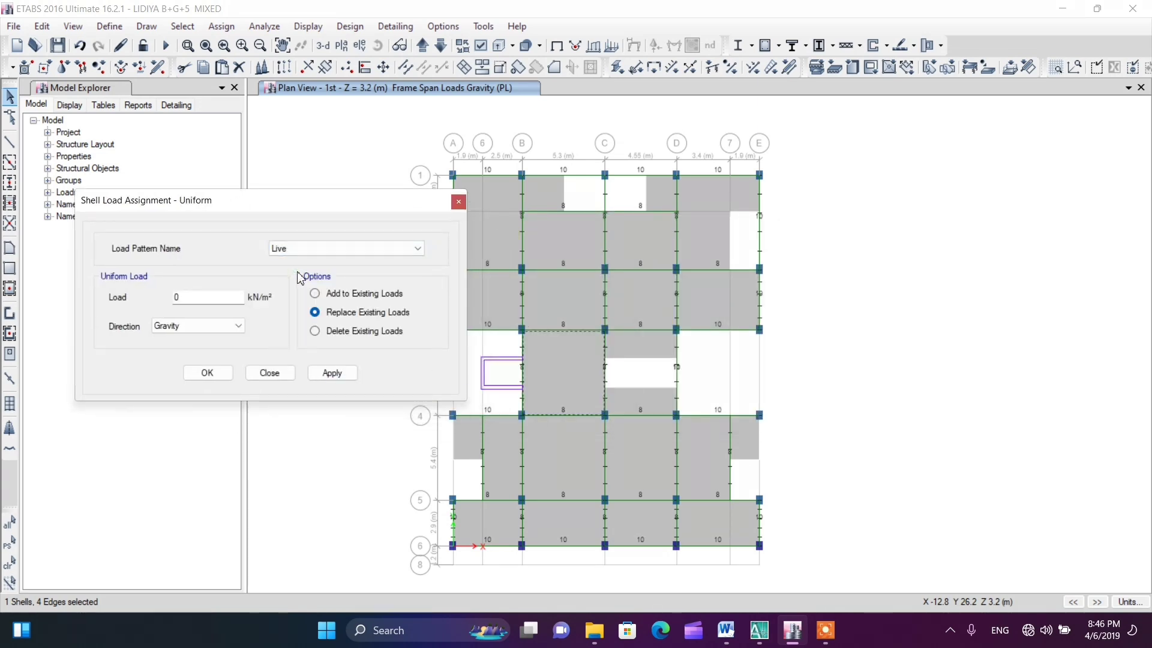
{"action": "double_click", "coordinate": [199, 298]}
{"action": "type", "text": "2"}
{"action": "left_click", "coordinate": [201, 377]}
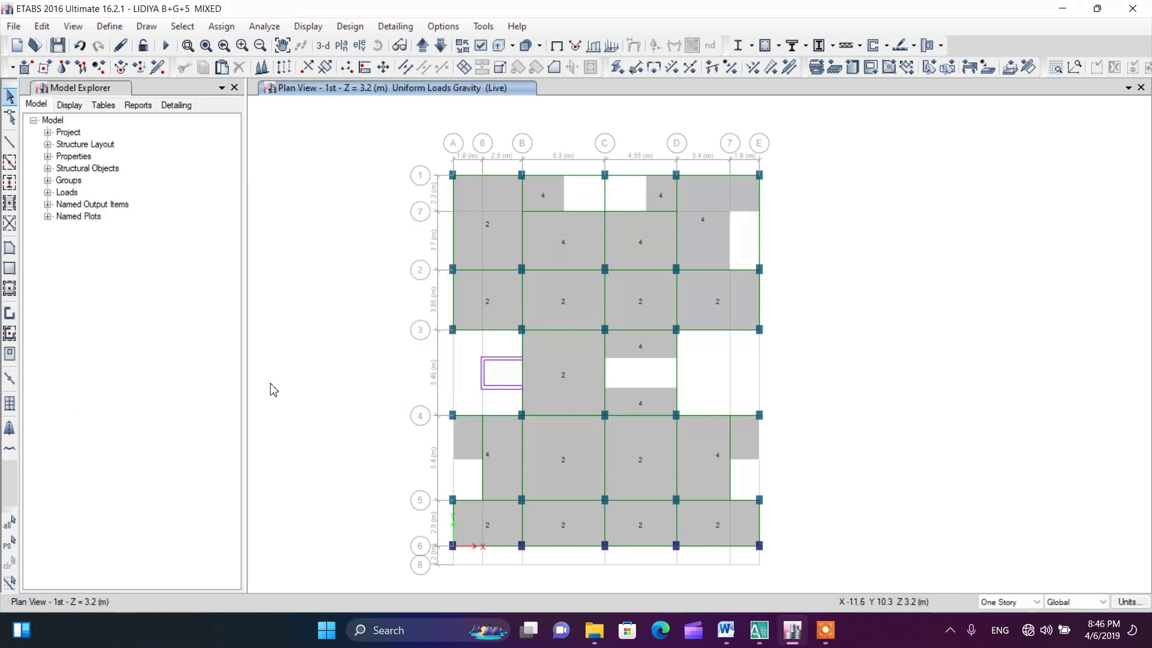
Assign a uniform FL load of 2.1 kN/m² to the B-C slab between grids 3 and 4, replacing existing loads
{"action": "left_click", "coordinate": [562, 388]}
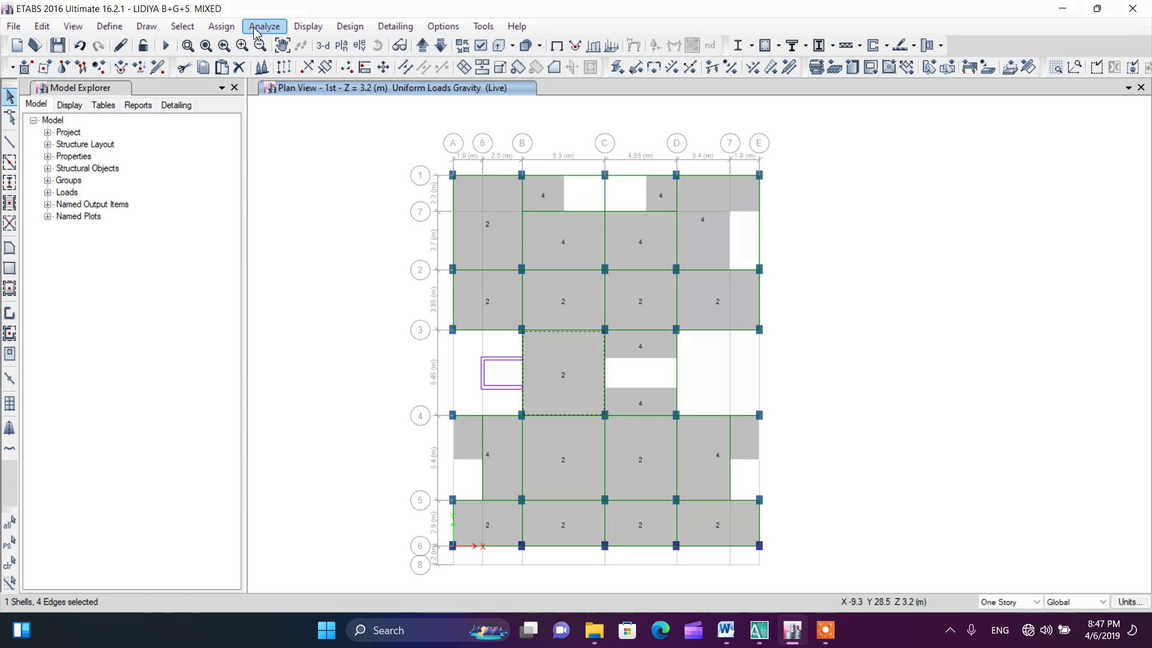
{"action": "left_click", "coordinate": [223, 29]}
{"action": "mouse_move", "coordinate": [239, 191]}
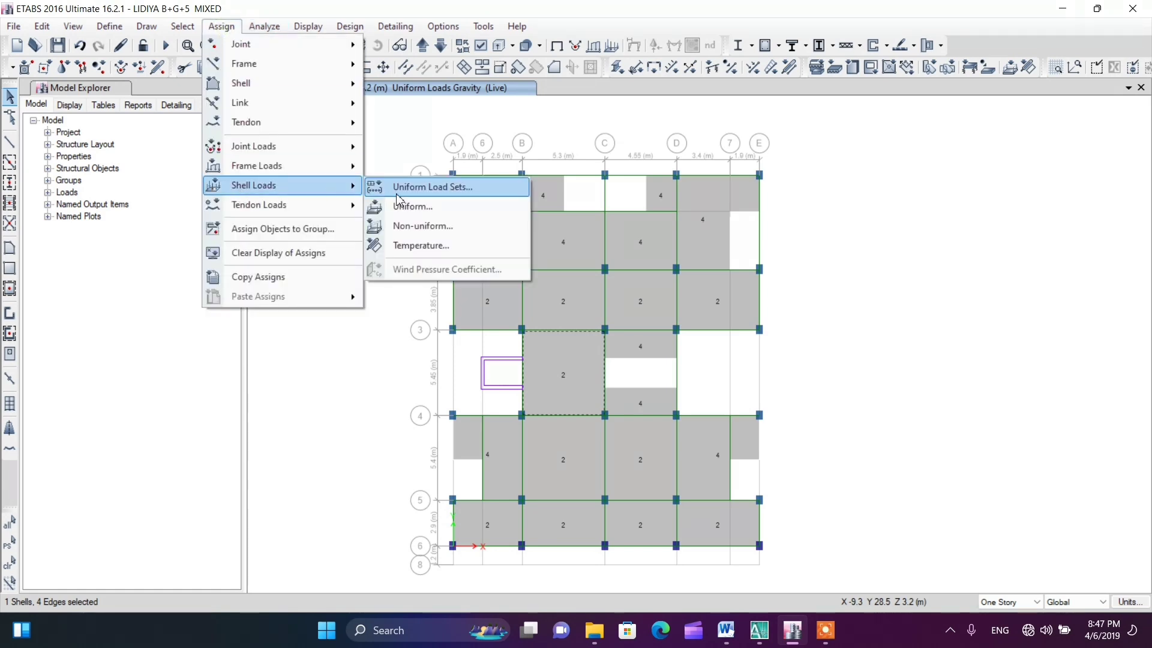
{"action": "left_click", "coordinate": [414, 207]}
{"action": "left_click", "coordinate": [334, 256]}
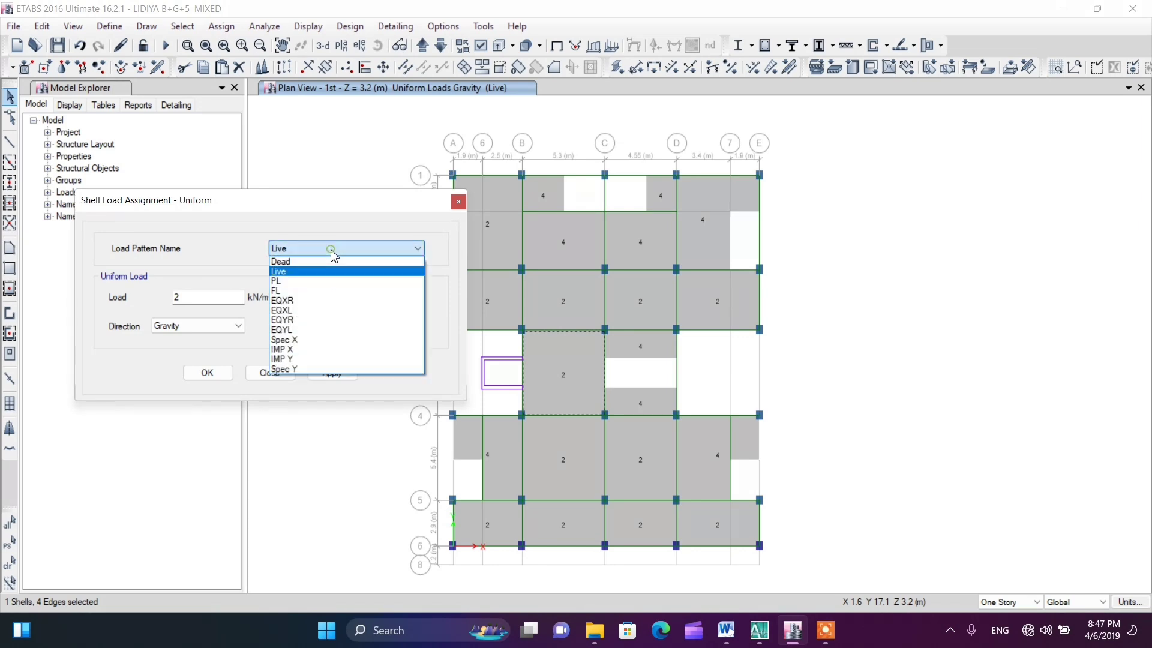
{"action": "left_click", "coordinate": [301, 289]}
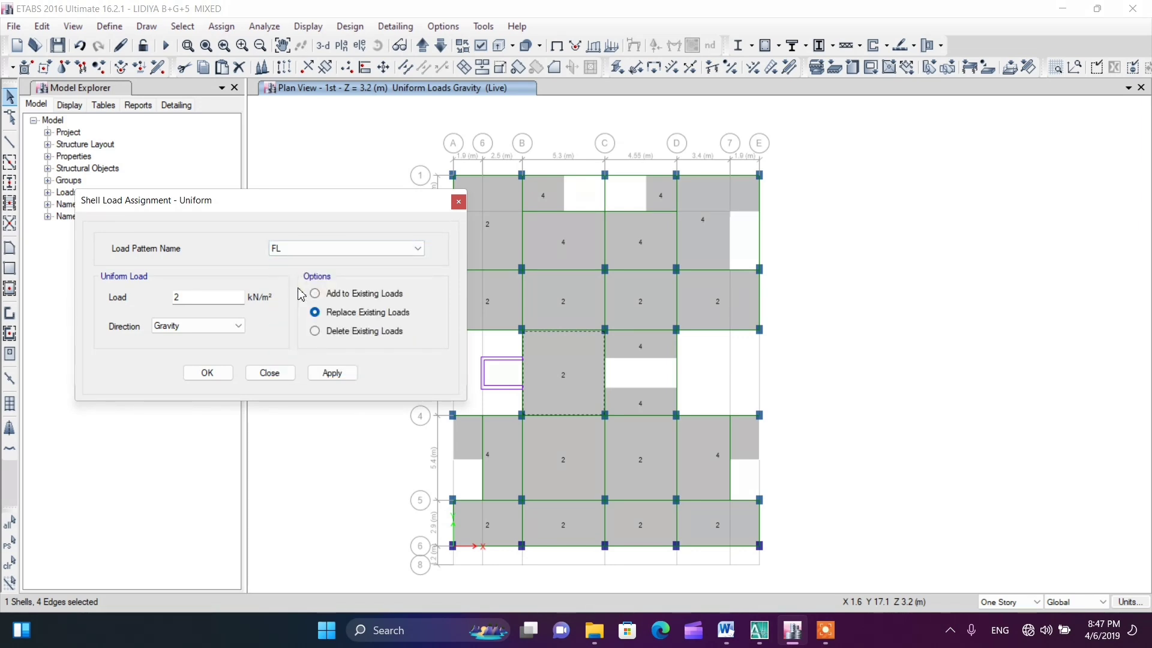
{"action": "double_click", "coordinate": [190, 299]}
{"action": "type", "text": "2.1"}
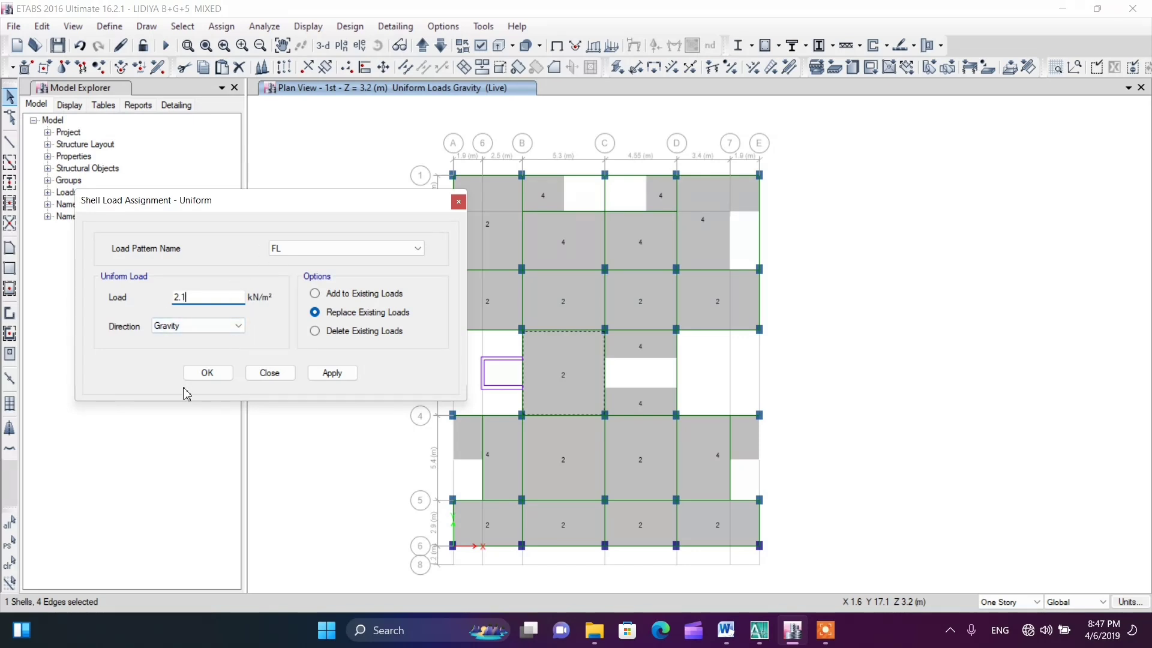
{"action": "left_click", "coordinate": [200, 374]}
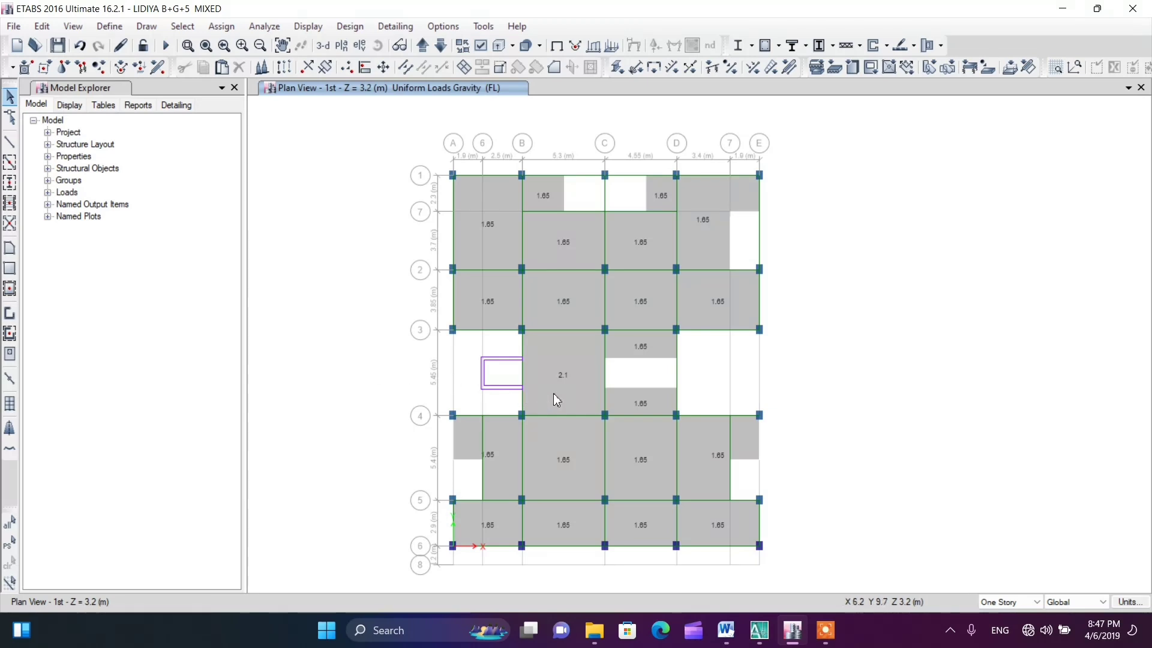
Select the B-C slab between grids 3 and 4, inspect the walls around it in the AutoCAD floor plan, and return to ETABS
{"action": "left_click", "coordinate": [563, 391]}
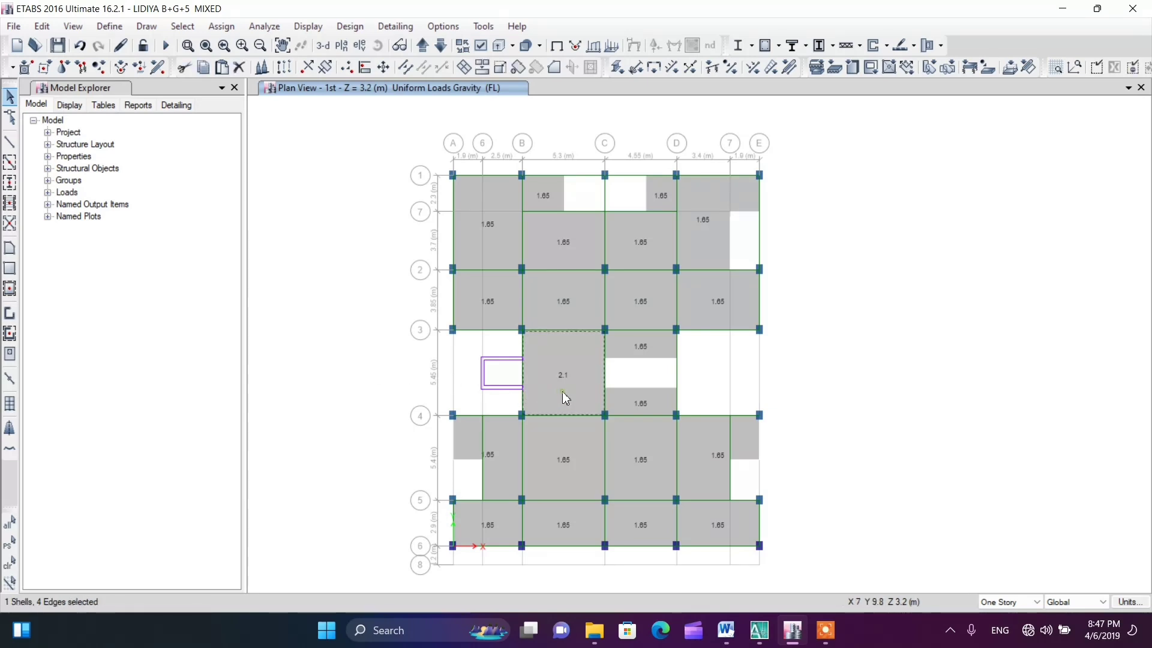
{"action": "left_click", "coordinate": [759, 630]}
{"action": "scroll", "coordinate": [392, 252], "scroll_direction": "down", "scroll_amount": 2}
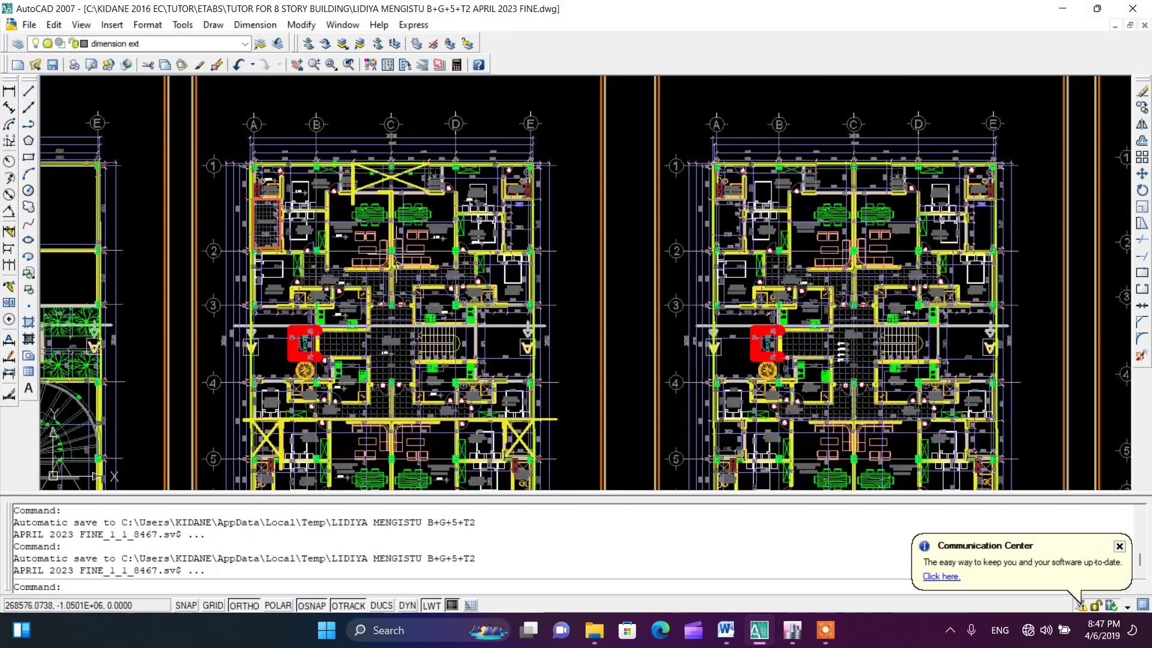
{"action": "scroll", "coordinate": [354, 382], "scroll_direction": "up", "scroll_amount": 3}
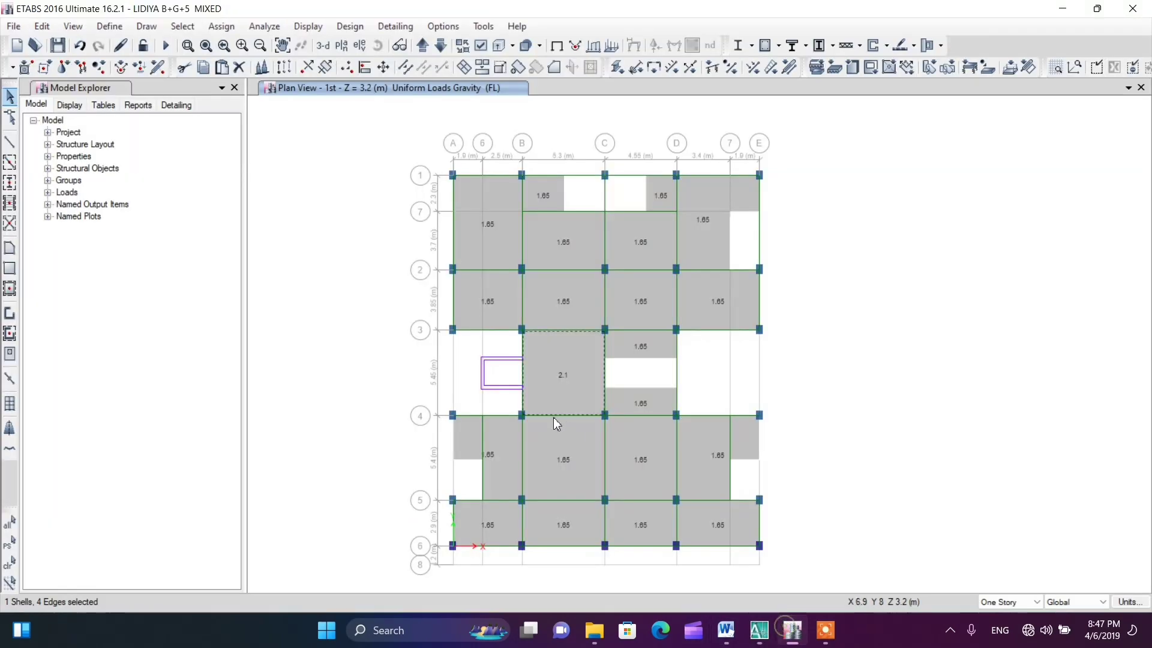
{"action": "left_click", "coordinate": [792, 630]}
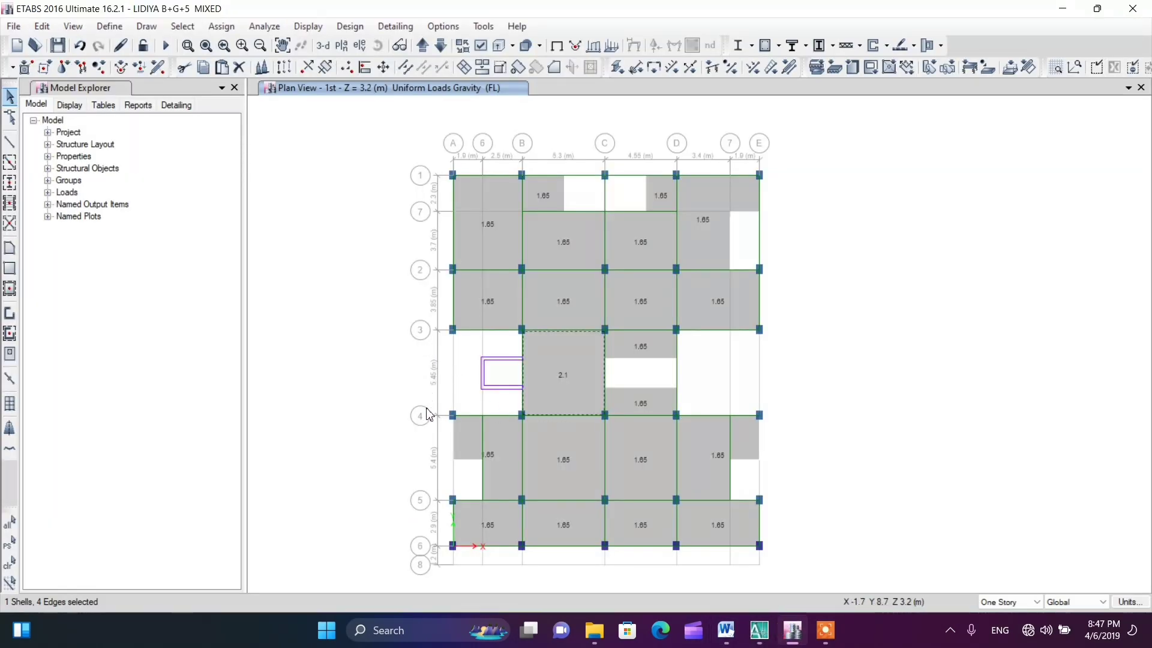
{"action": "left_click", "coordinate": [759, 630]}
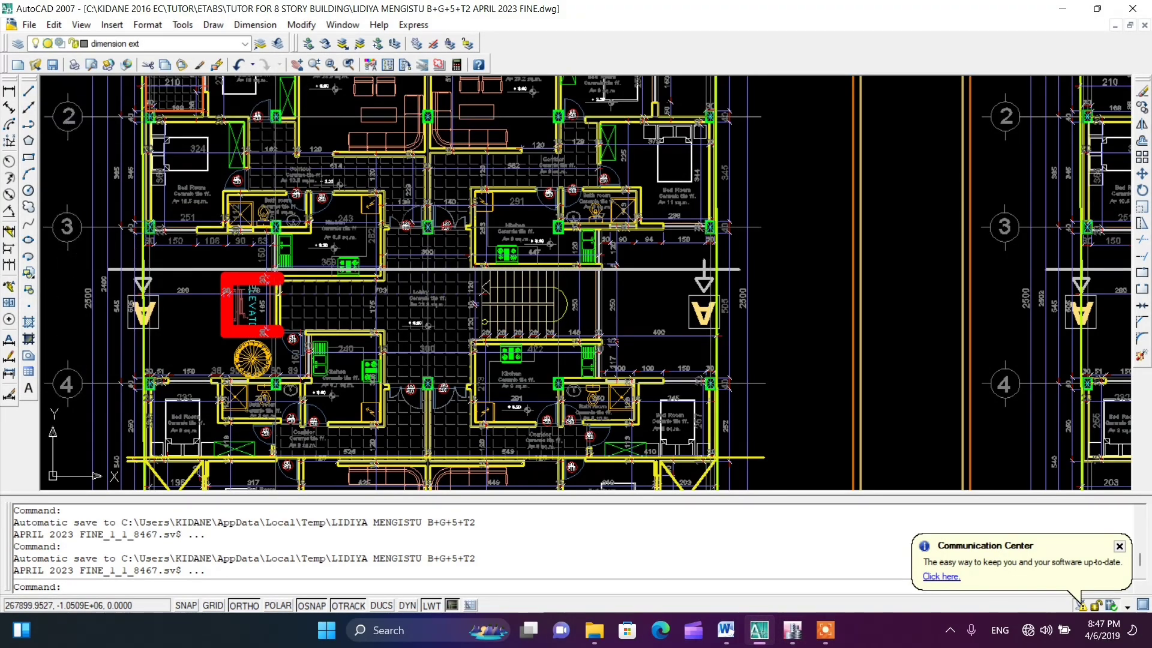
{"action": "scroll", "coordinate": [275, 285], "scroll_direction": "up", "scroll_amount": 2}
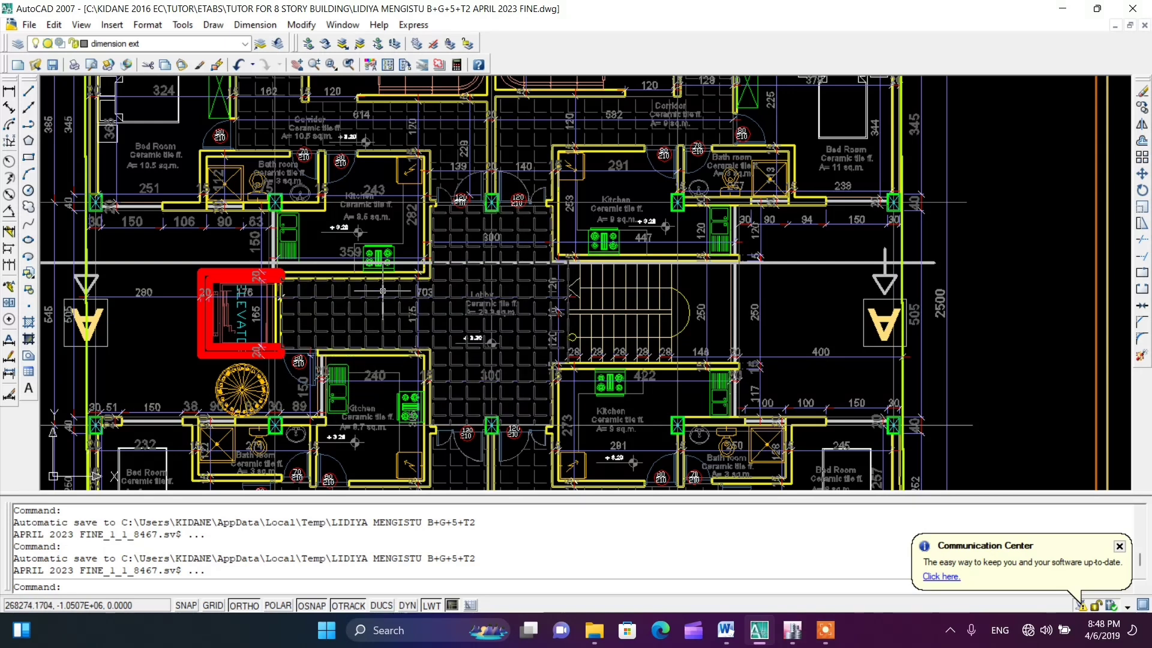
{"action": "left_click", "coordinate": [793, 631]}
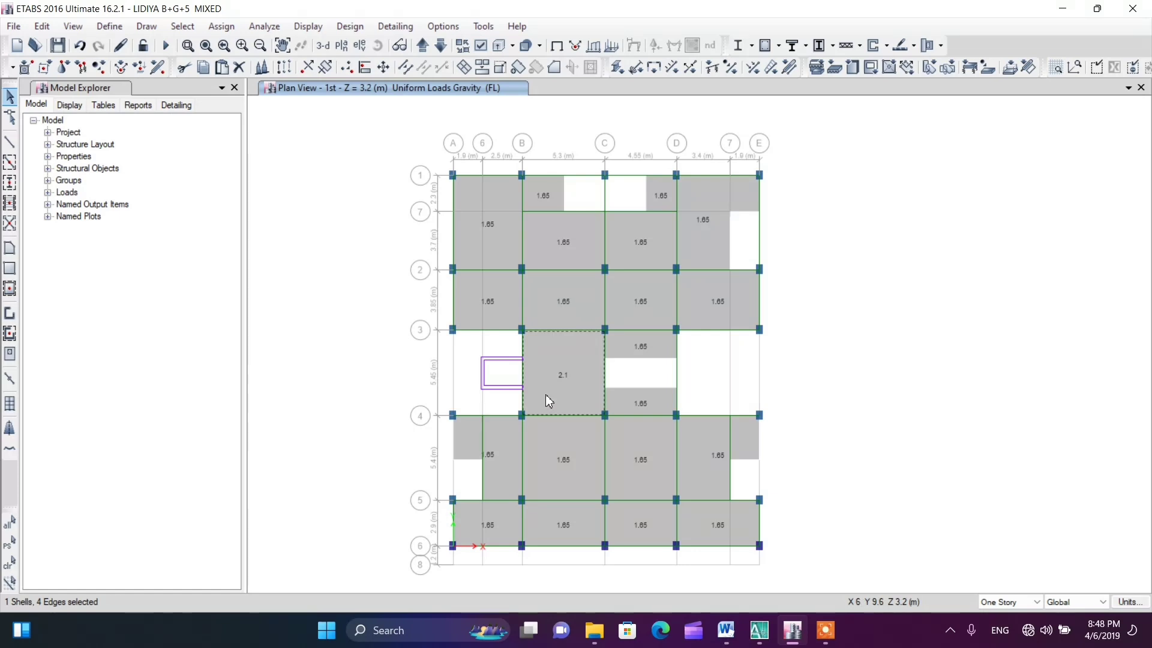
Assign a uniform PL load of 2.4 kN/m² in the gravity direction to the selected slab, replacing existing loads
{"action": "left_click", "coordinate": [222, 26]}
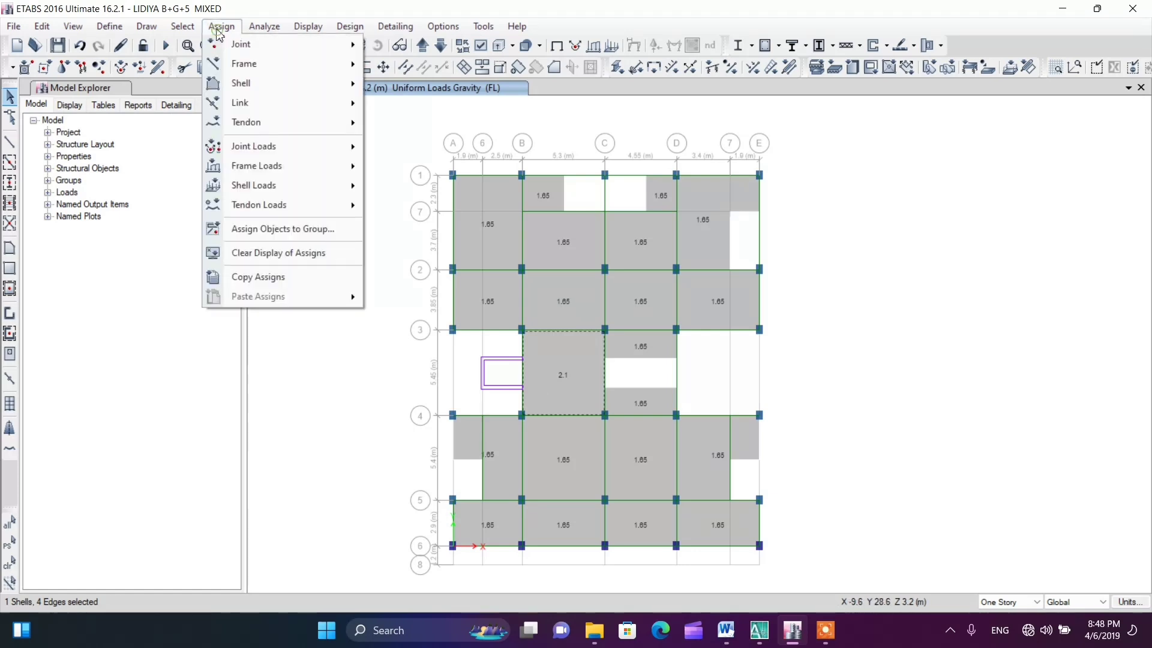
{"action": "mouse_move", "coordinate": [264, 186]}
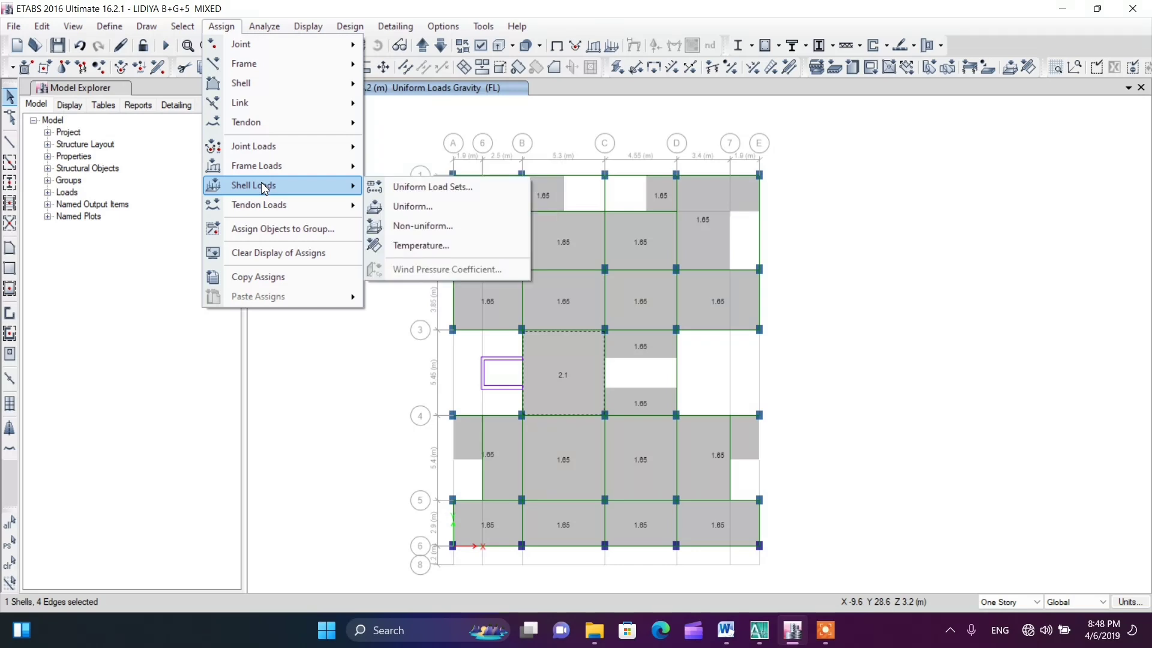
{"action": "left_click", "coordinate": [413, 206]}
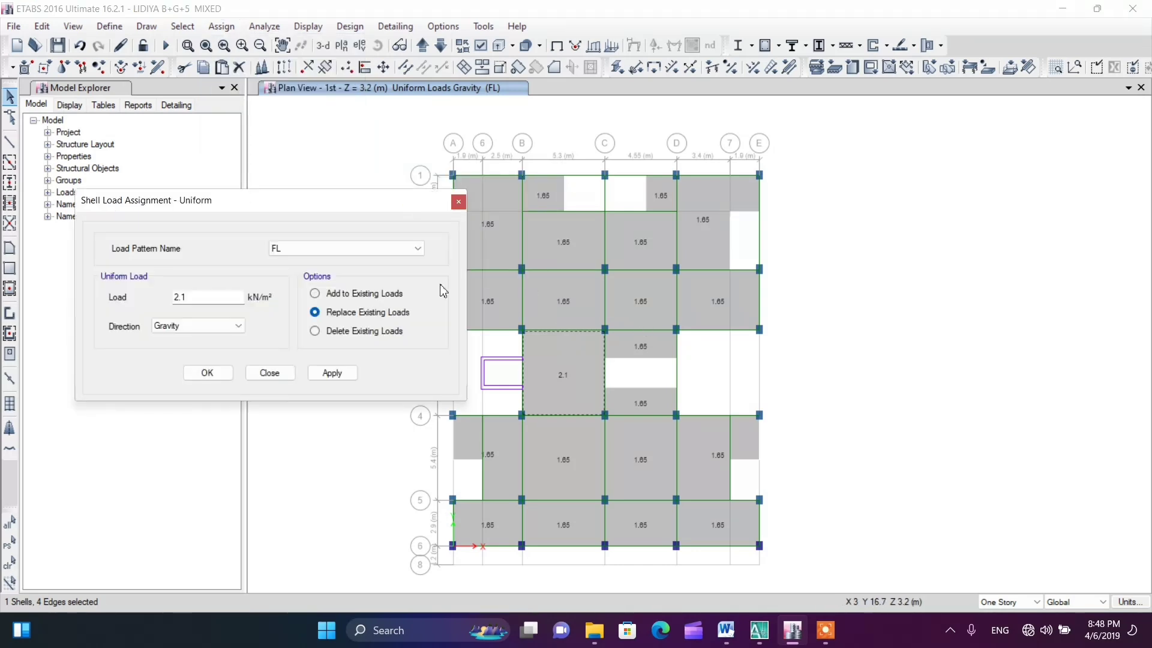
{"action": "left_click", "coordinate": [338, 254]}
{"action": "left_click", "coordinate": [288, 290]}
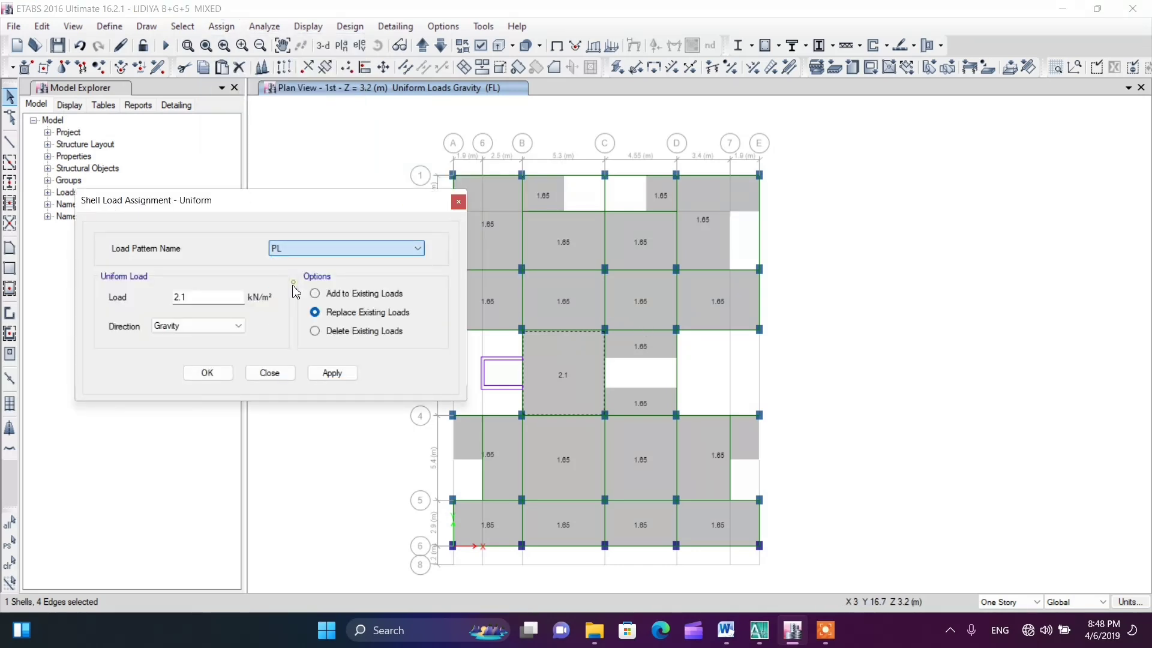
{"action": "left_click", "coordinate": [211, 298]}
{"action": "left_click_drag", "start_coordinate": [196, 298], "coordinate": [183, 299]}
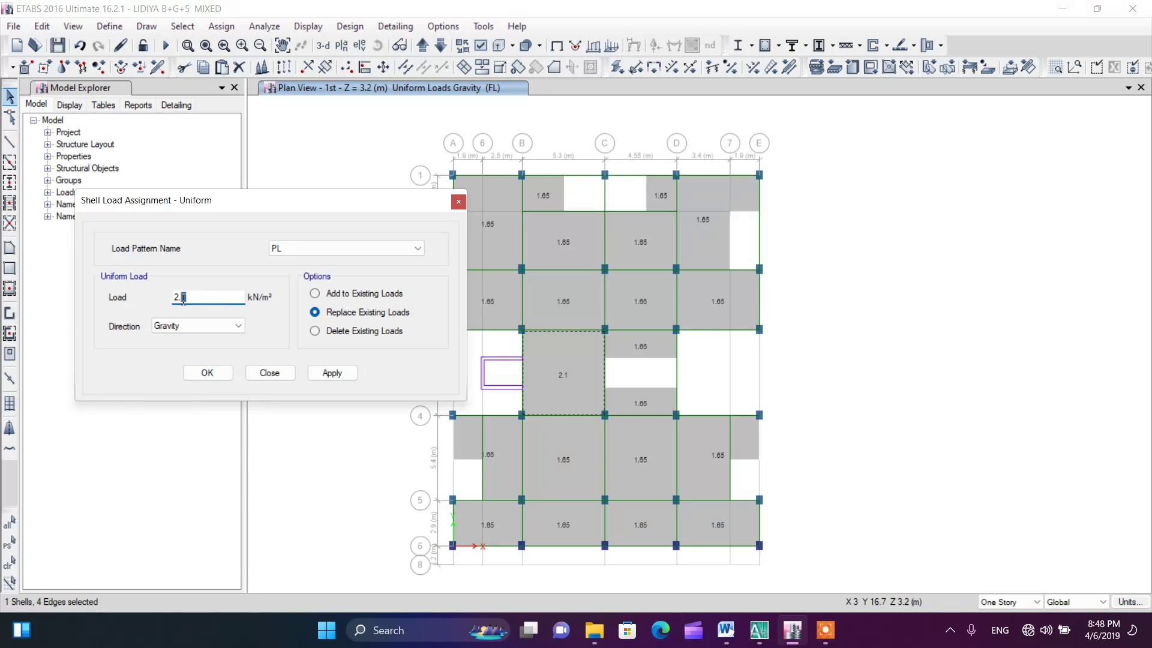
{"action": "type", "text": "4"}
{"action": "left_click", "coordinate": [208, 373]}
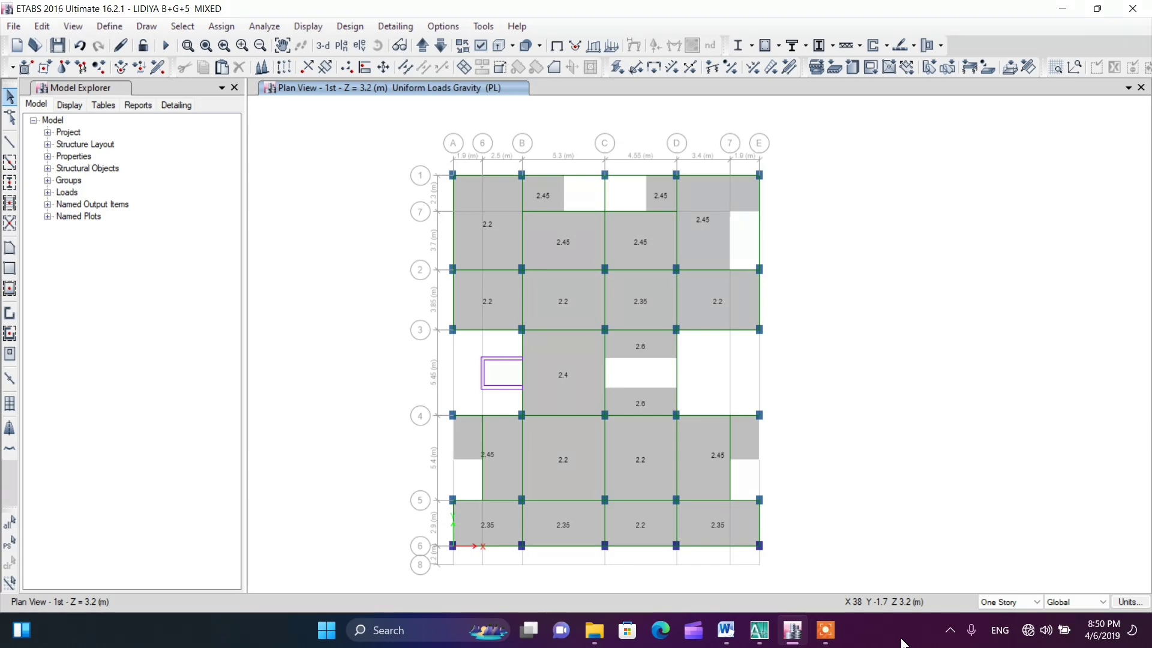
{"action": "left_click", "coordinate": [836, 635]}
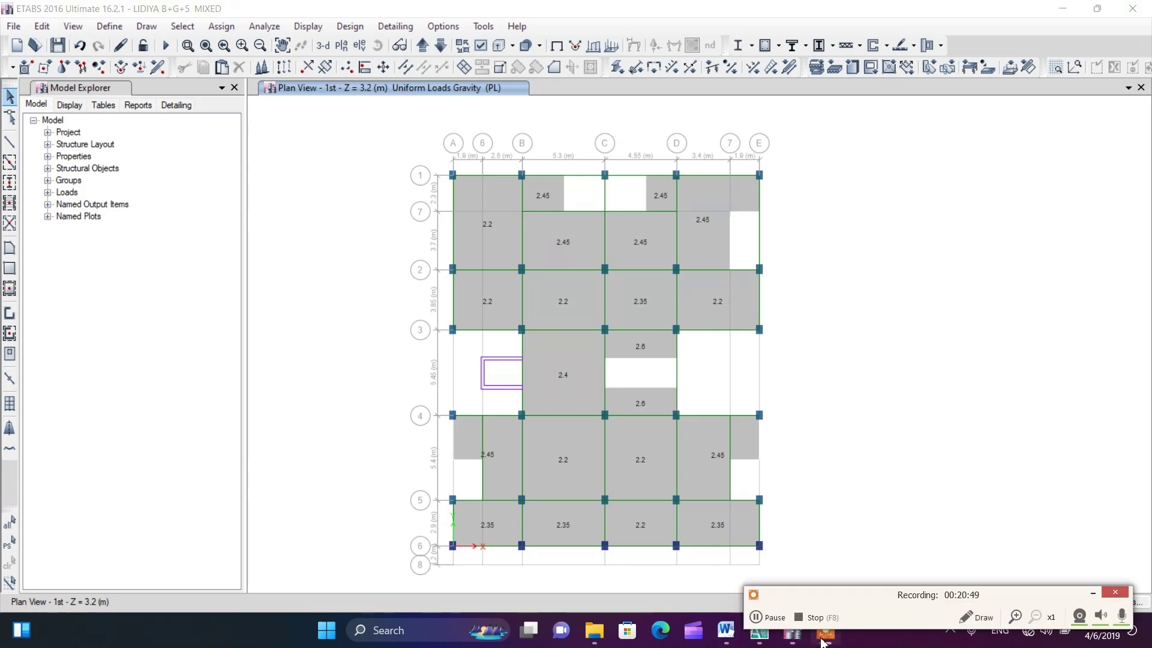